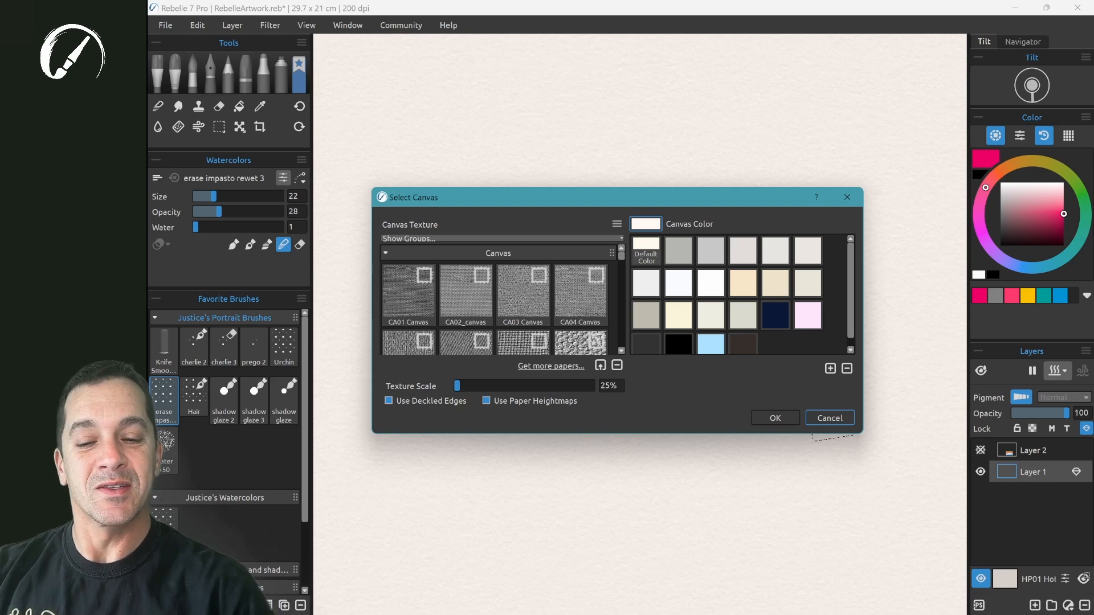
- Enlarge the Select Canvas dialog and collapse the Canvas, Cold Pressed, Default, Exotic, Gesso, Handmade and Hot Pressed texture groups
drag(863, 433, 943, 507)
drag(655, 177, 627, 128)
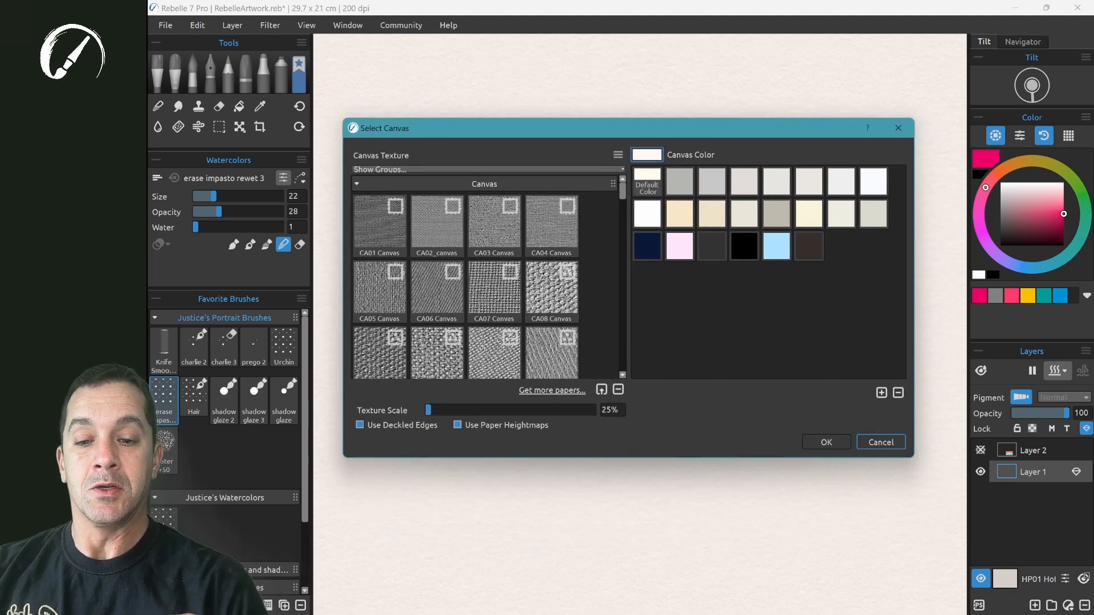
click(356, 184)
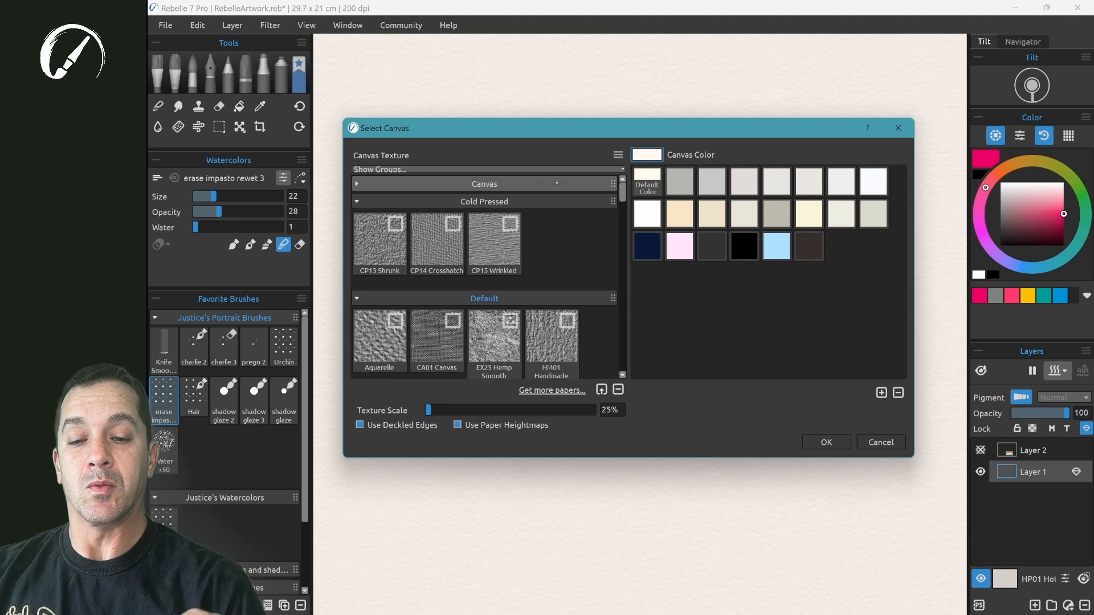
click(356, 201)
click(356, 219)
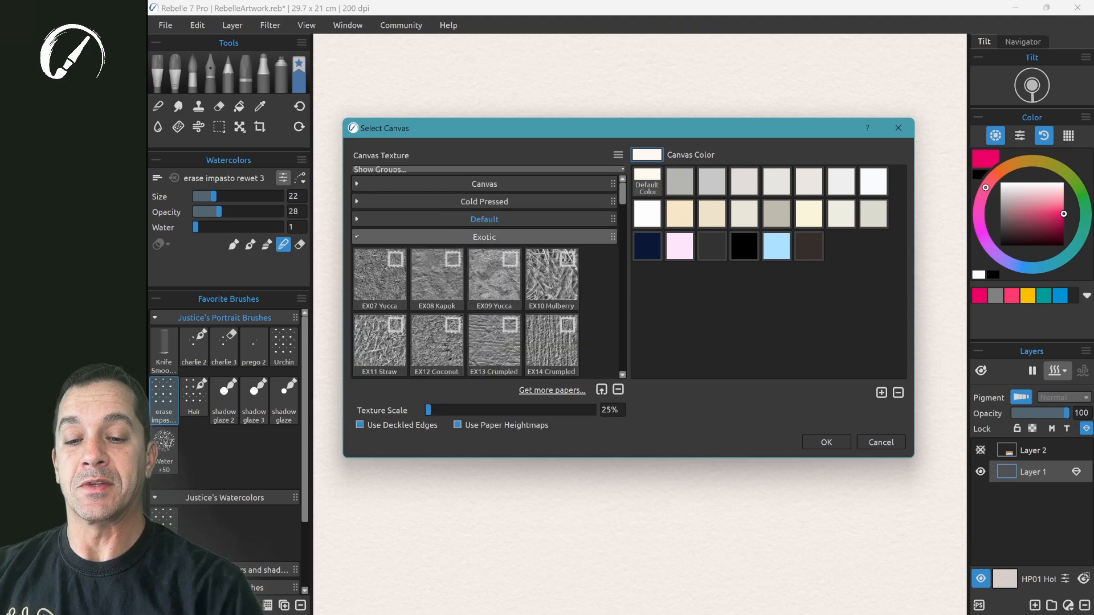
click(356, 236)
click(356, 254)
click(358, 272)
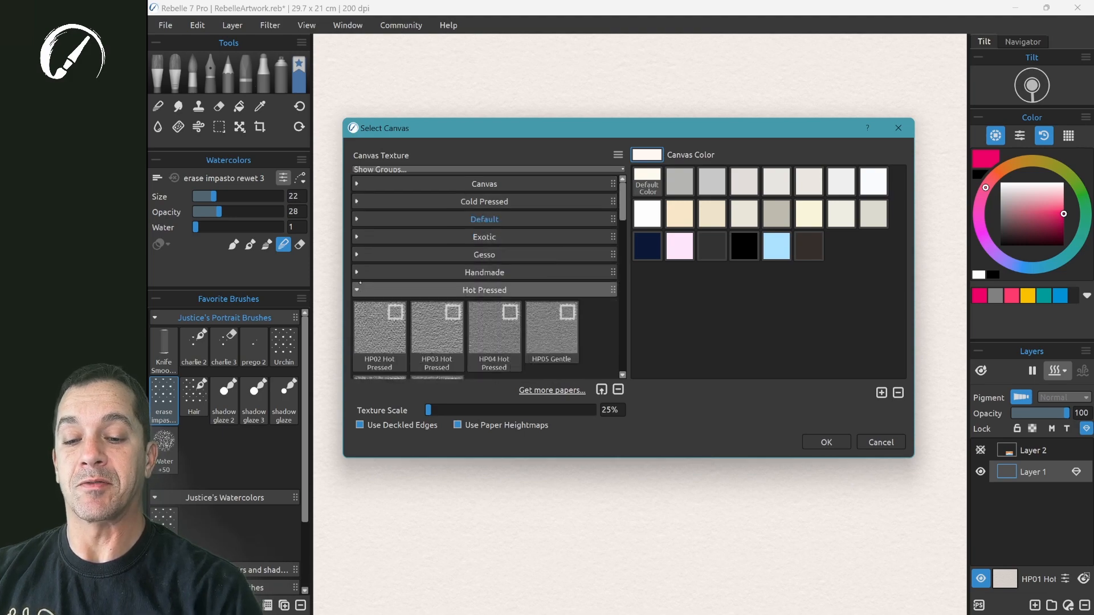
click(357, 290)
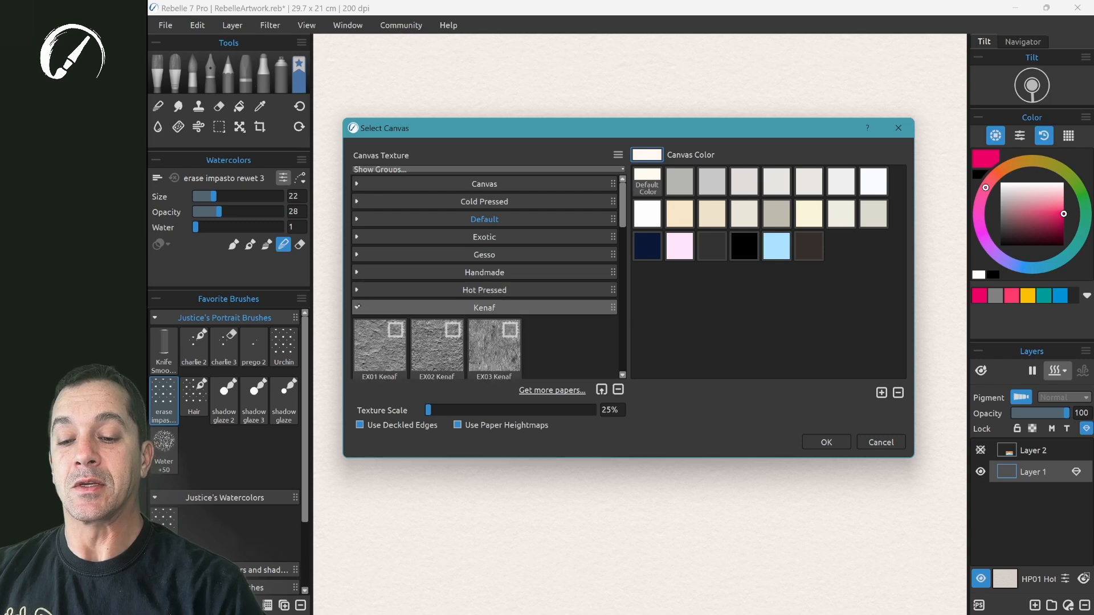
- Collapse the Kenaf, Lithography, Rough, Washi Gampi, Washi Hemp and Washi Kozo texture groups
click(357, 307)
click(357, 325)
click(357, 343)
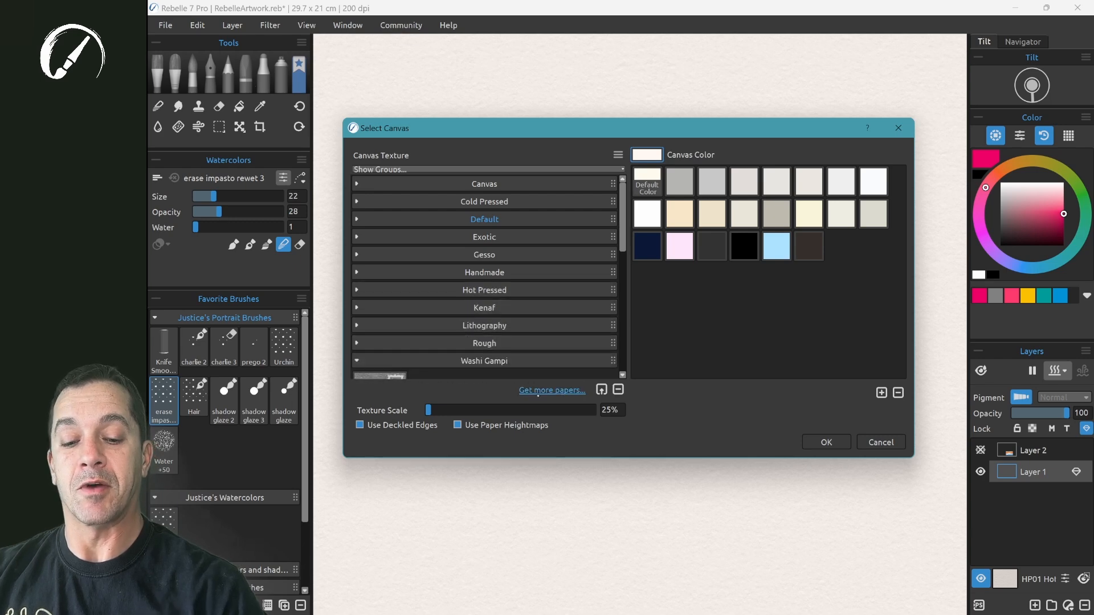
scroll(618, 283, down, 3)
click(357, 217)
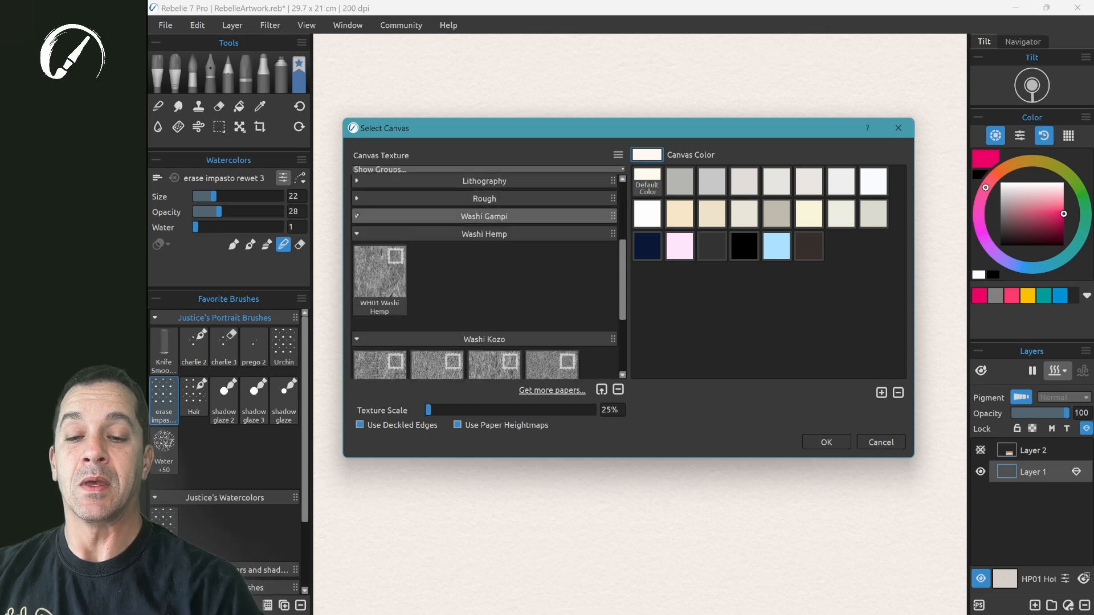
click(357, 234)
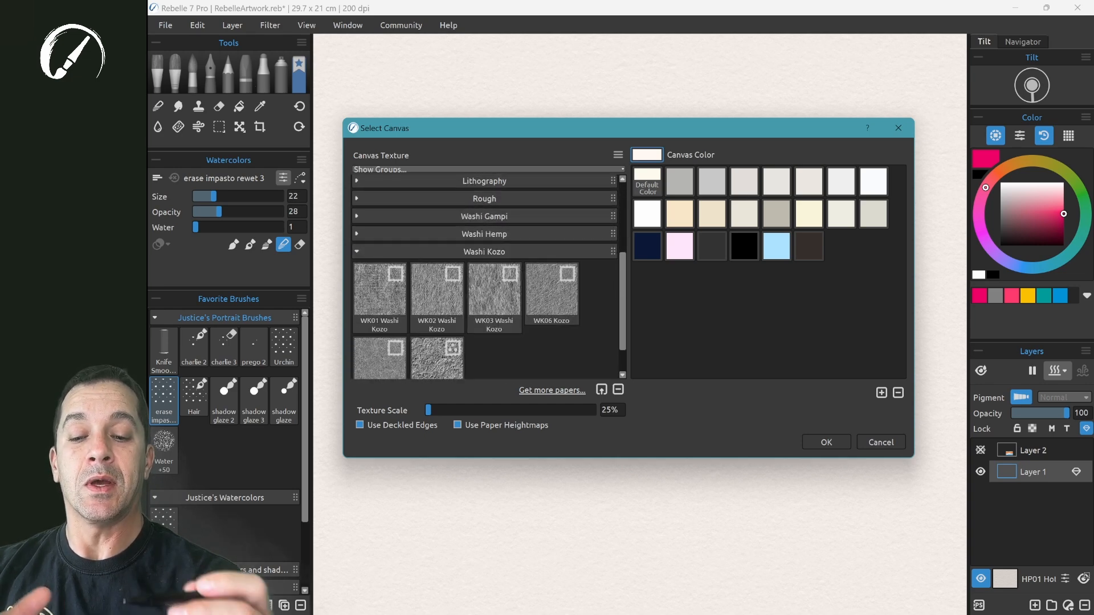
click(357, 250)
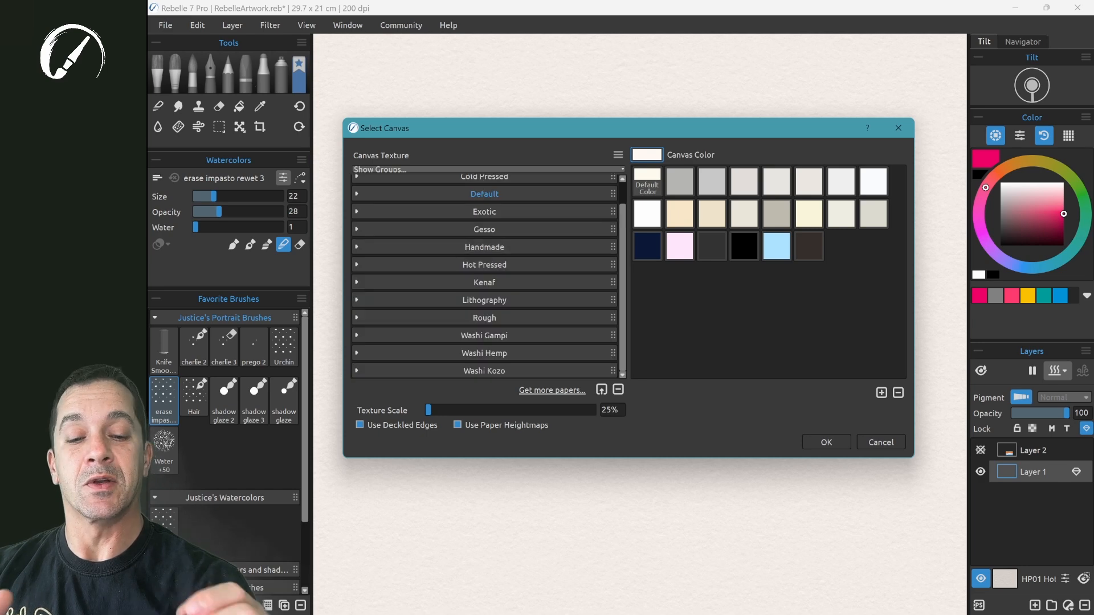
scroll(621, 244, up, 2)
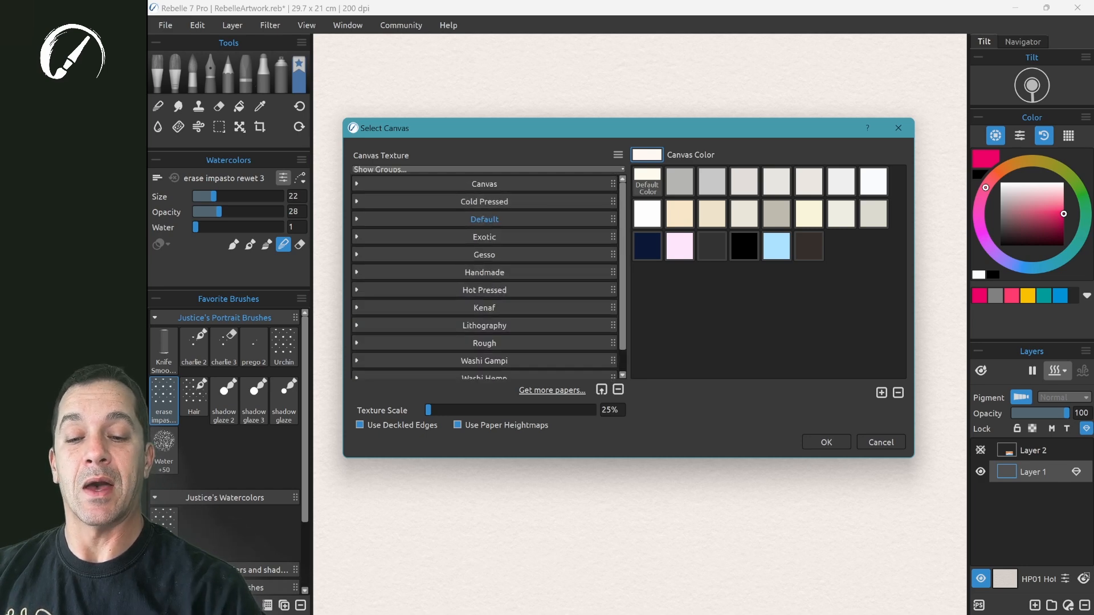
- Apply the EX10 Mulberry texture from the Exotic group to the canvas with Use Paper Heightmaps turned off
click(357, 236)
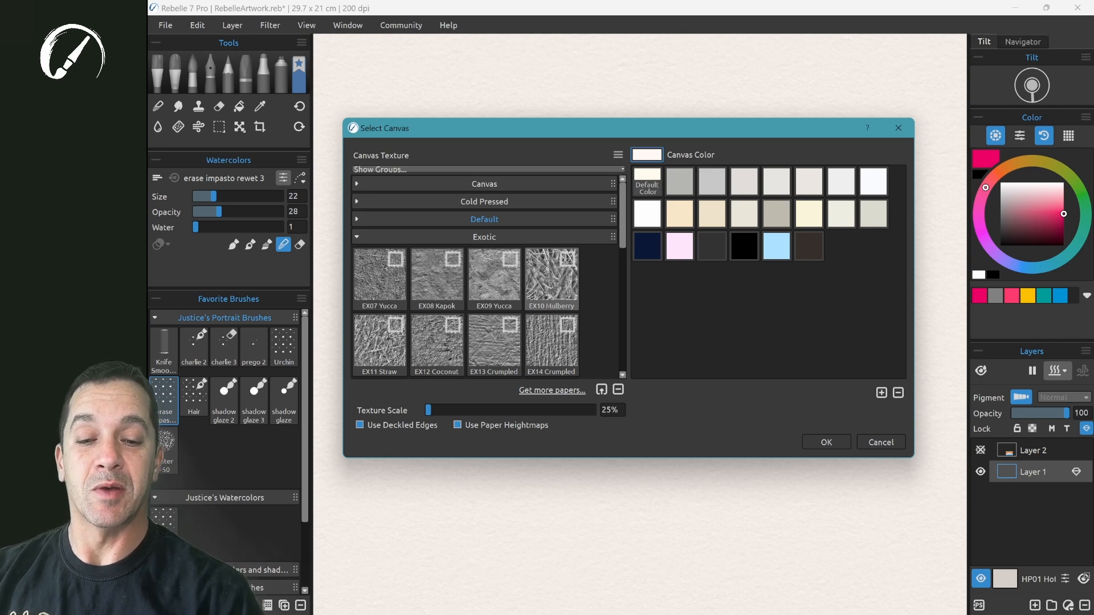
click(551, 274)
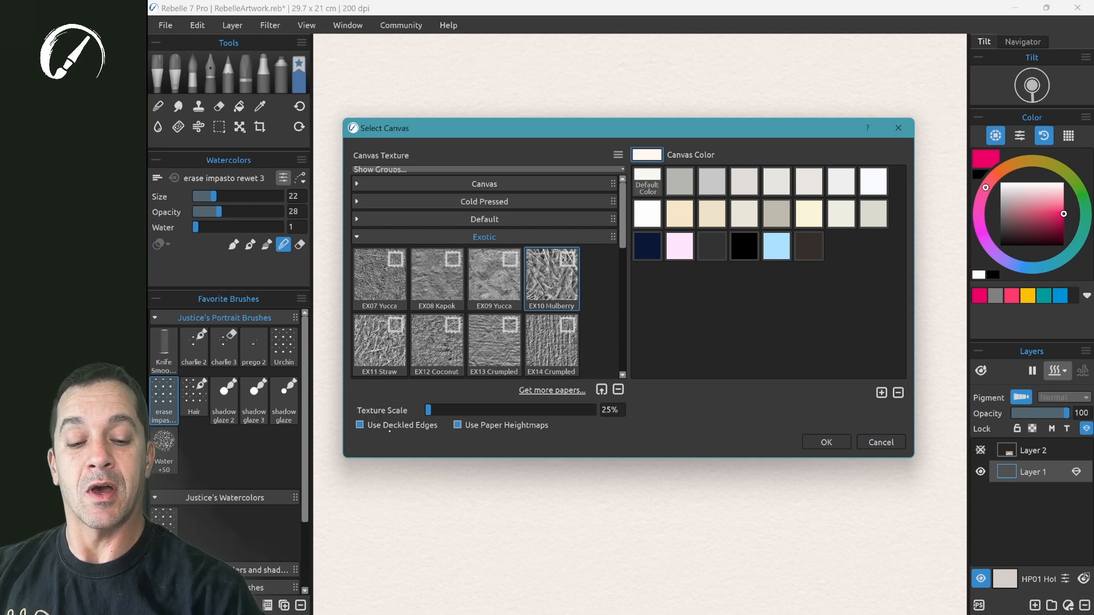
click(458, 425)
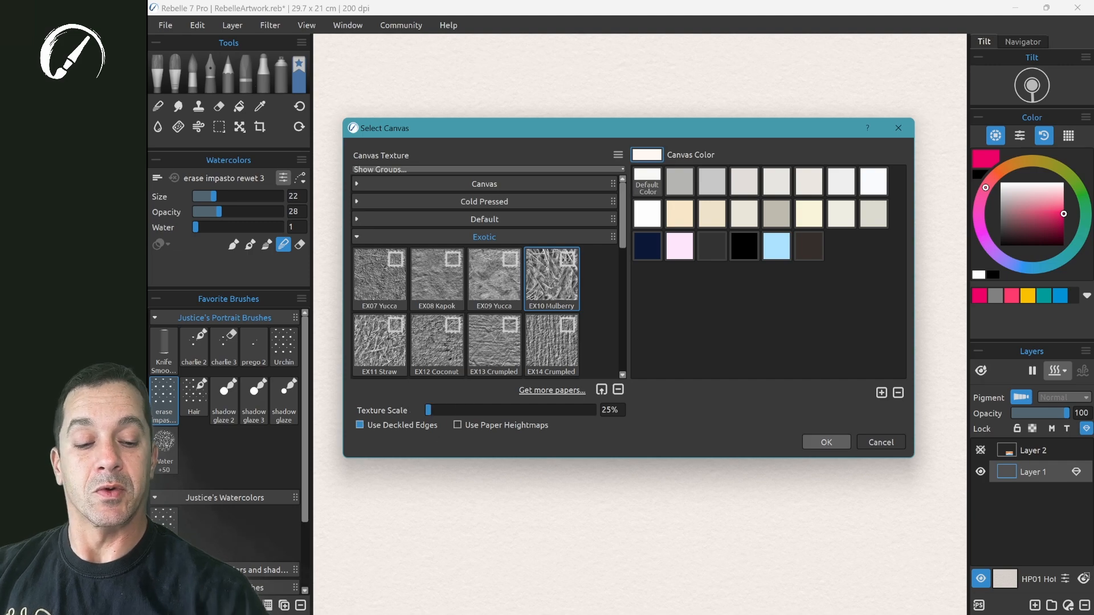
click(826, 443)
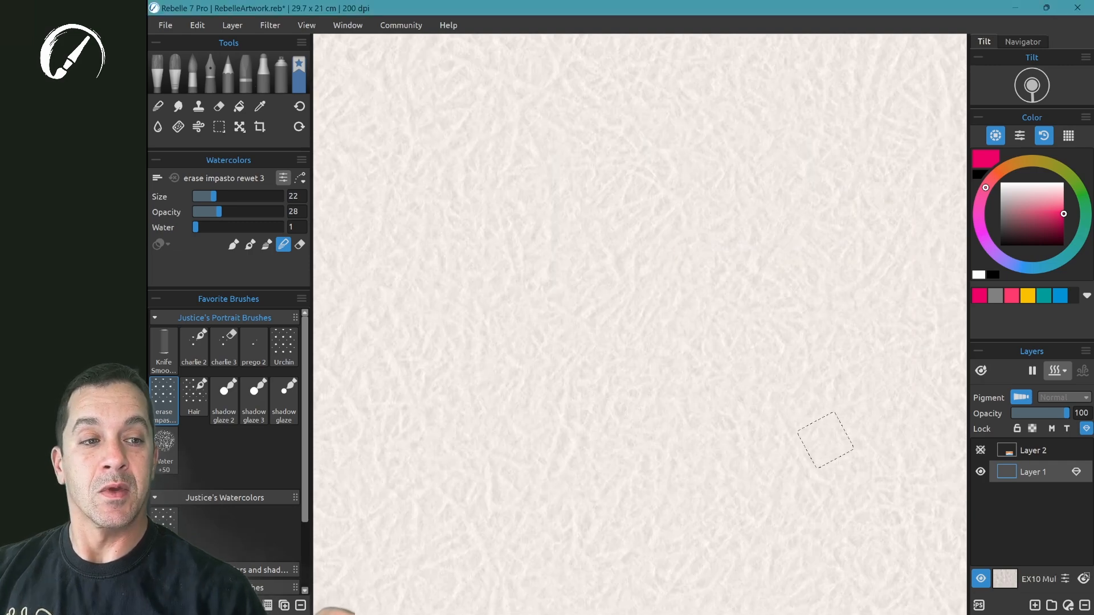
- Fit the whole canvas to the screen and examine the Mulberry paper's surface and deckled edge at several magnifications
click(1017, 42)
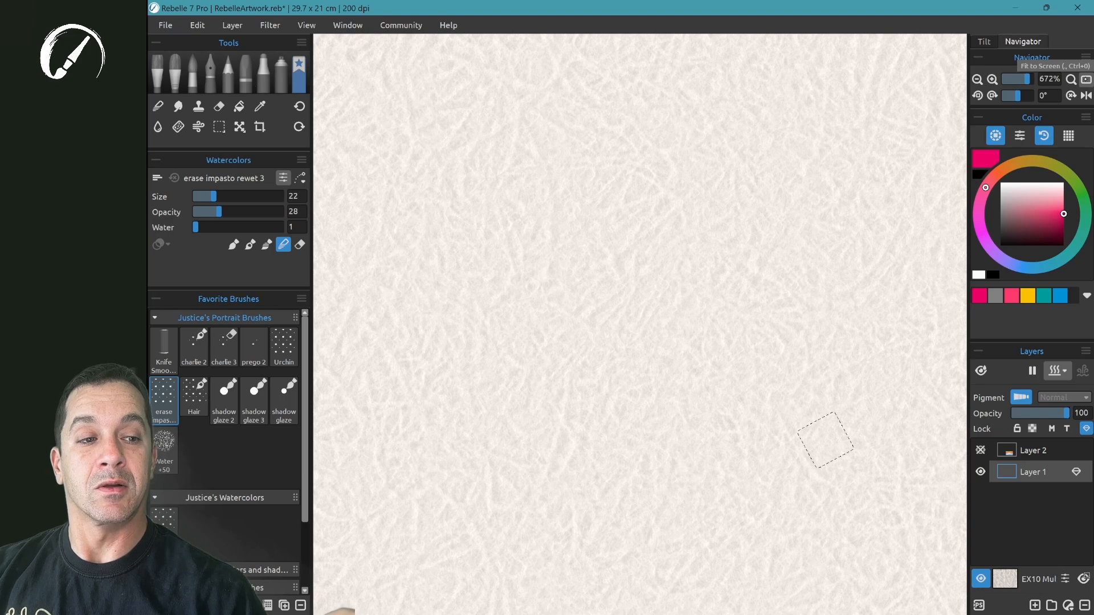
click(1086, 79)
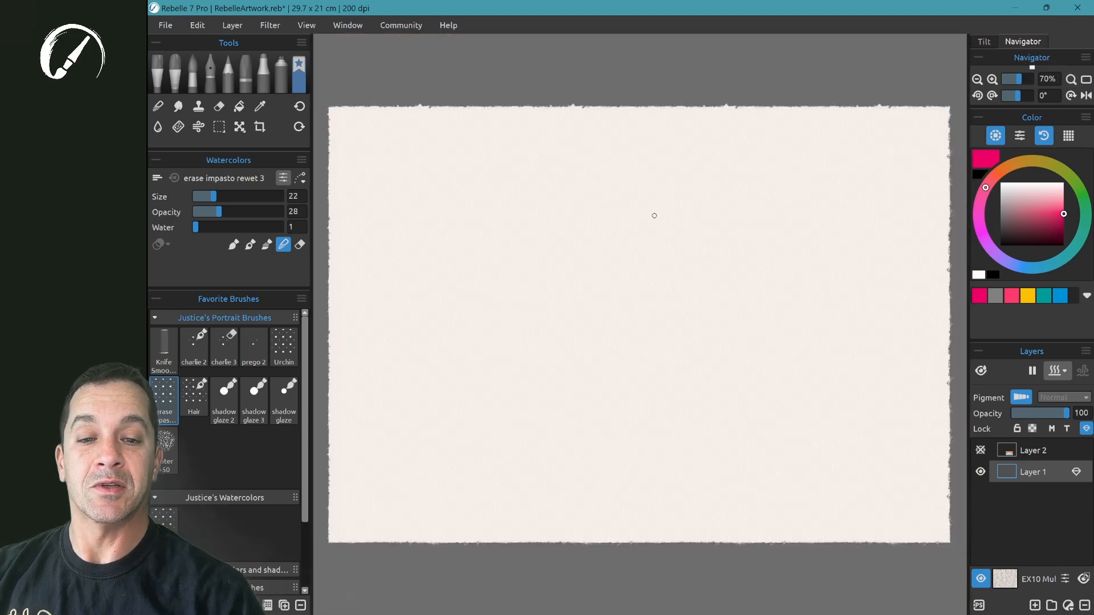
scroll(656, 214, up, 5)
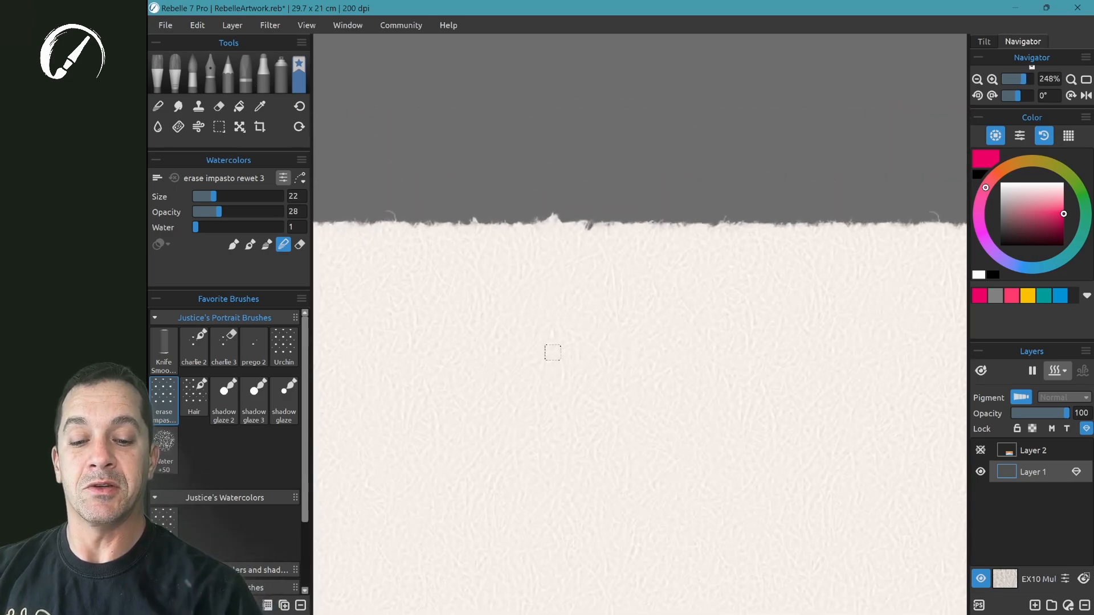
scroll(552, 353, up, 10)
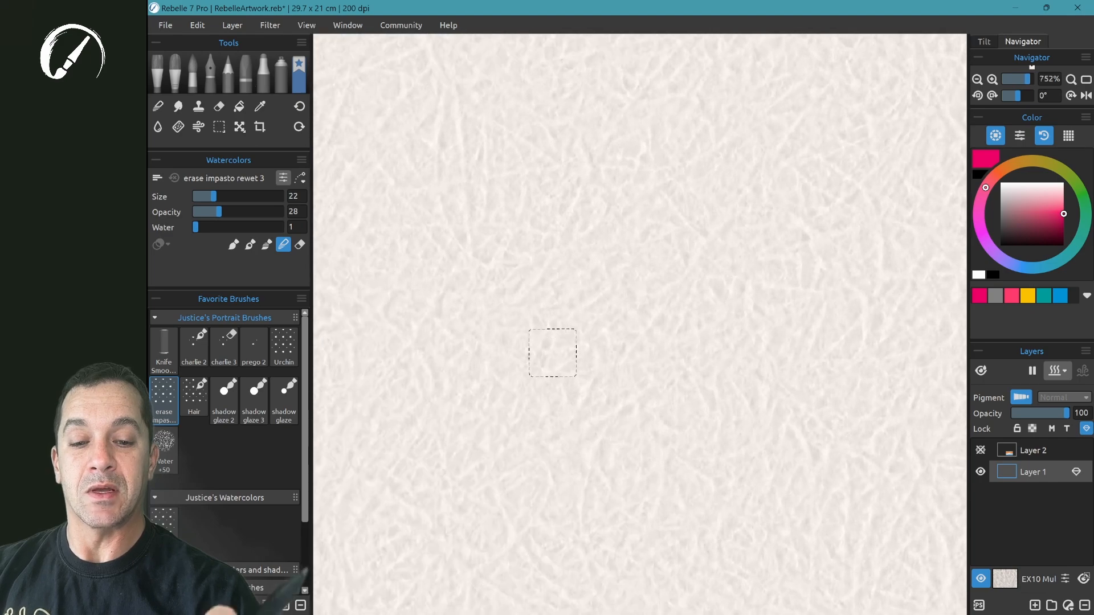
scroll(553, 353, down, 2)
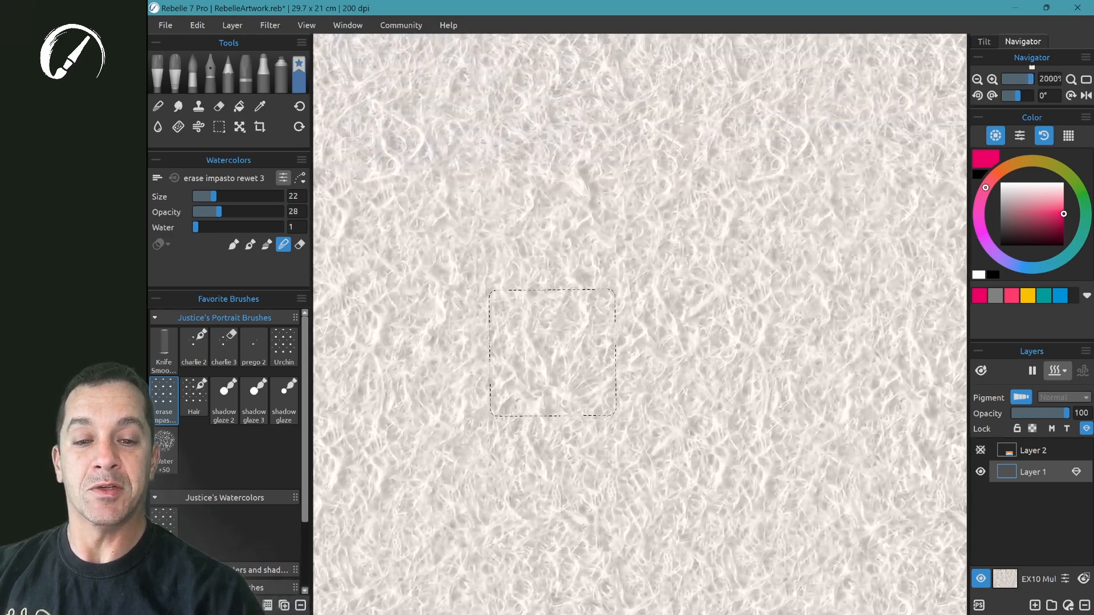
scroll(552, 353, down, 3)
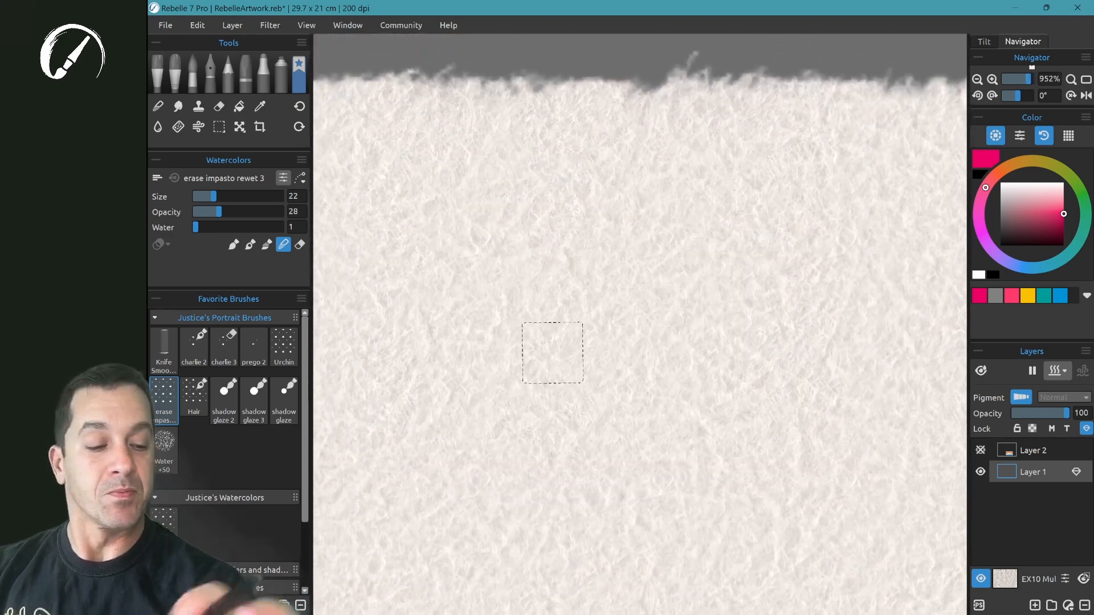
- Turn off Use Deckled Edges for the EX10 Mulberry canvas
click(1005, 579)
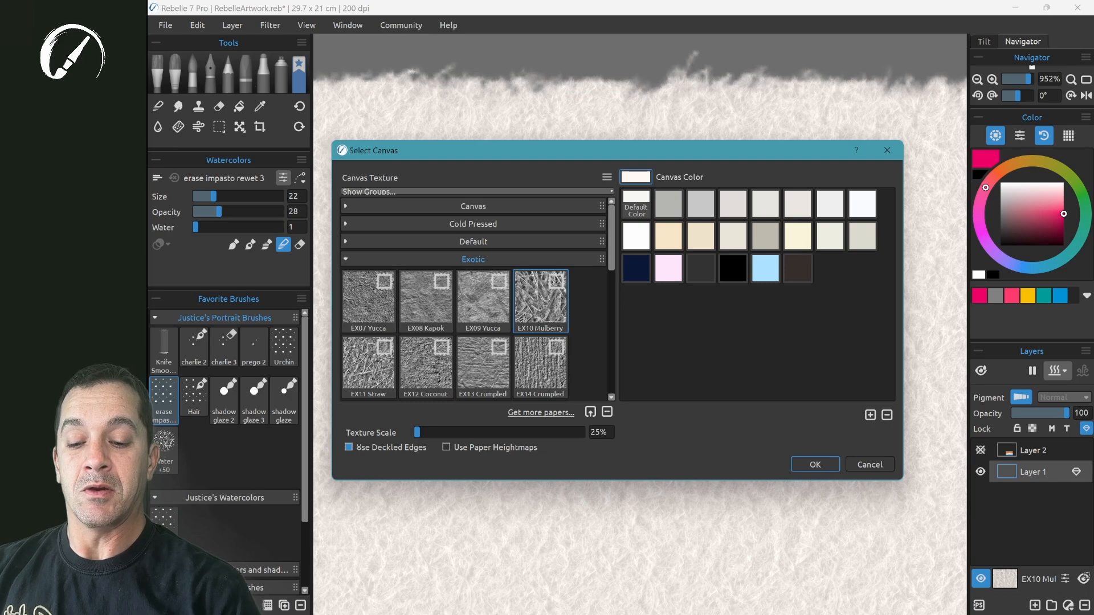
click(815, 464)
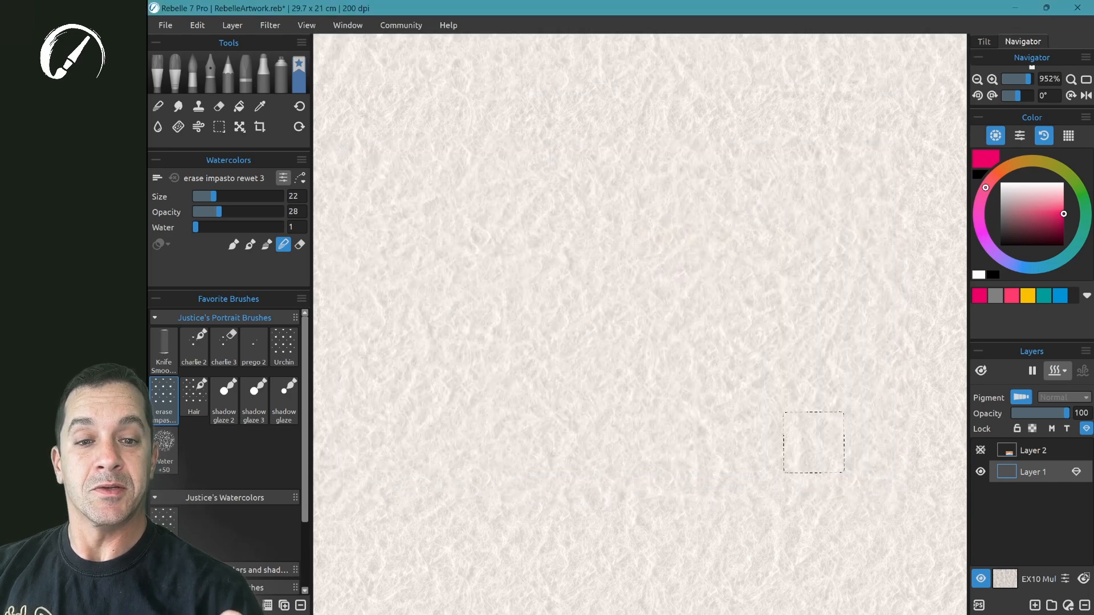
- Paint a broad pink watercolor area with the Filbert Dry brush along the paper's straight upper edge
scroll(814, 443, up, 3)
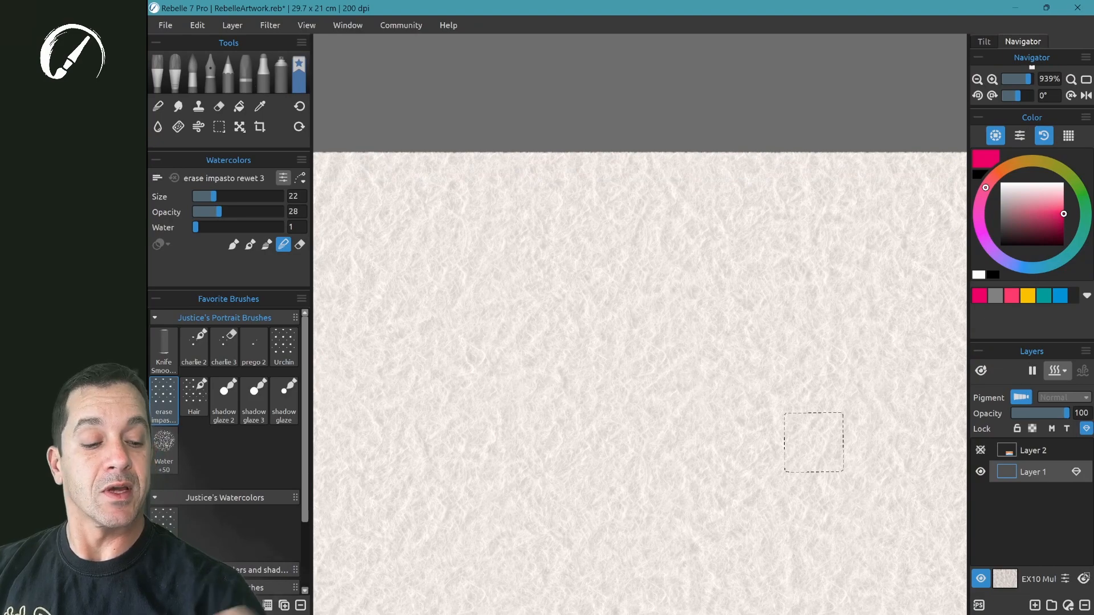
key(ctrl+z)
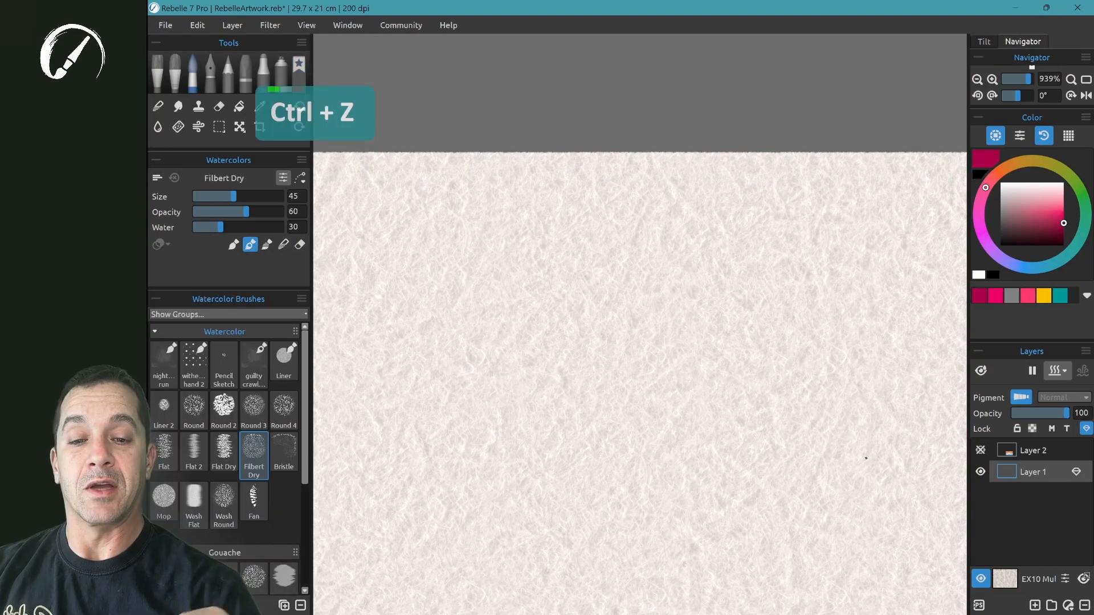
mouse_move(479, 450)
mouse_down()
mouse_move(591, 118)
mouse_move(667, 144)
mouse_move(578, 418)
mouse_up()
click(1005, 579)
mouse_move(598, 150)
mouse_down()
mouse_move(730, 238)
mouse_move(753, 240)
mouse_up()
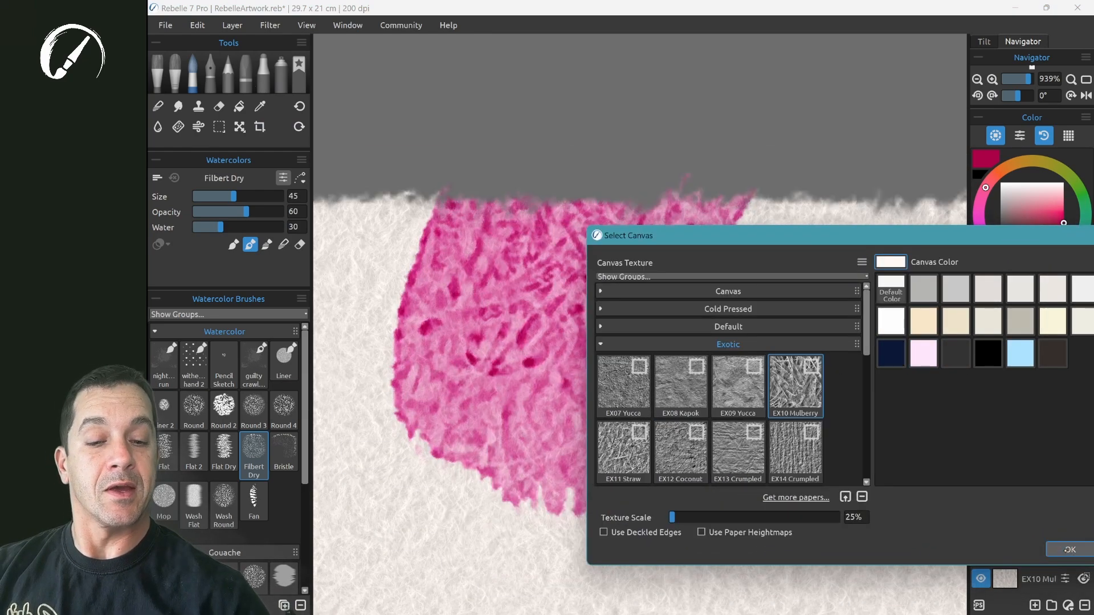
click(1067, 549)
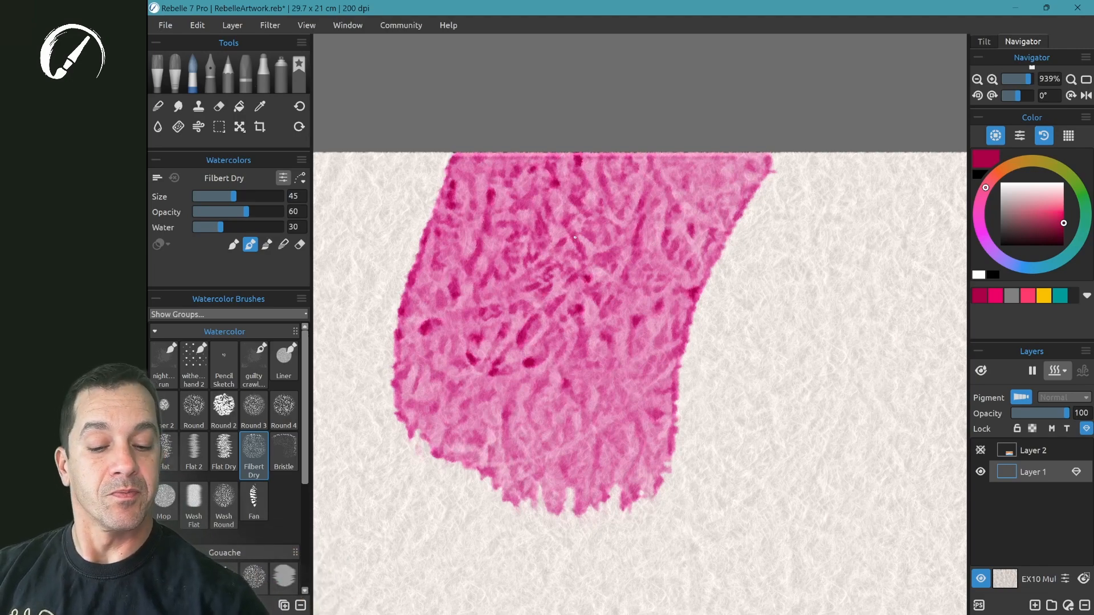
- Set the Mulberry canvas to a texture scale of 100% with Use Deckled Edges and Use Paper Heightmaps turned on
click(1007, 579)
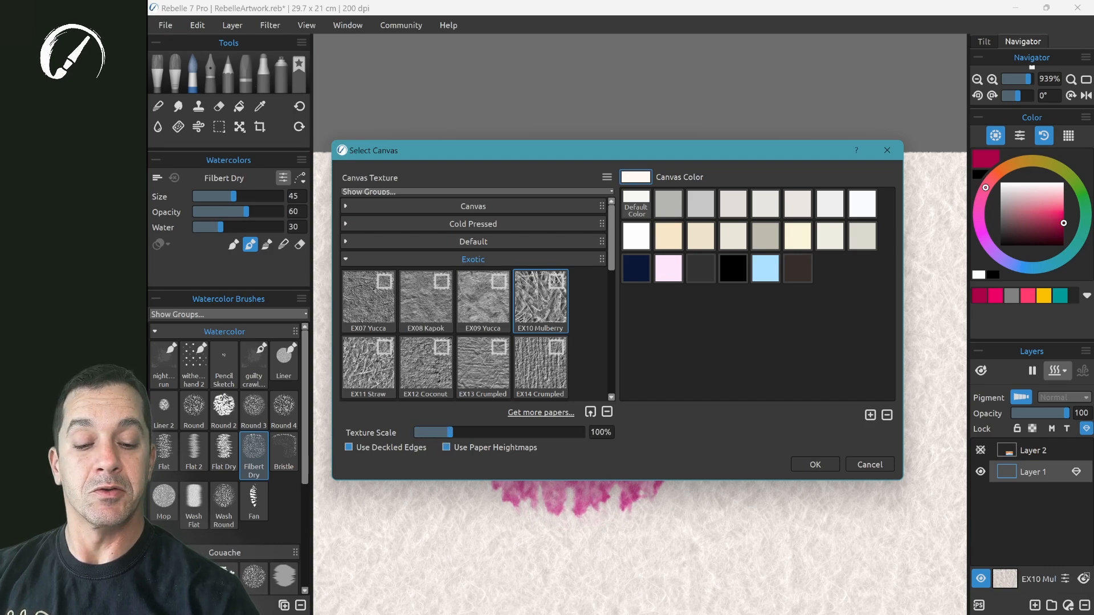
click(815, 465)
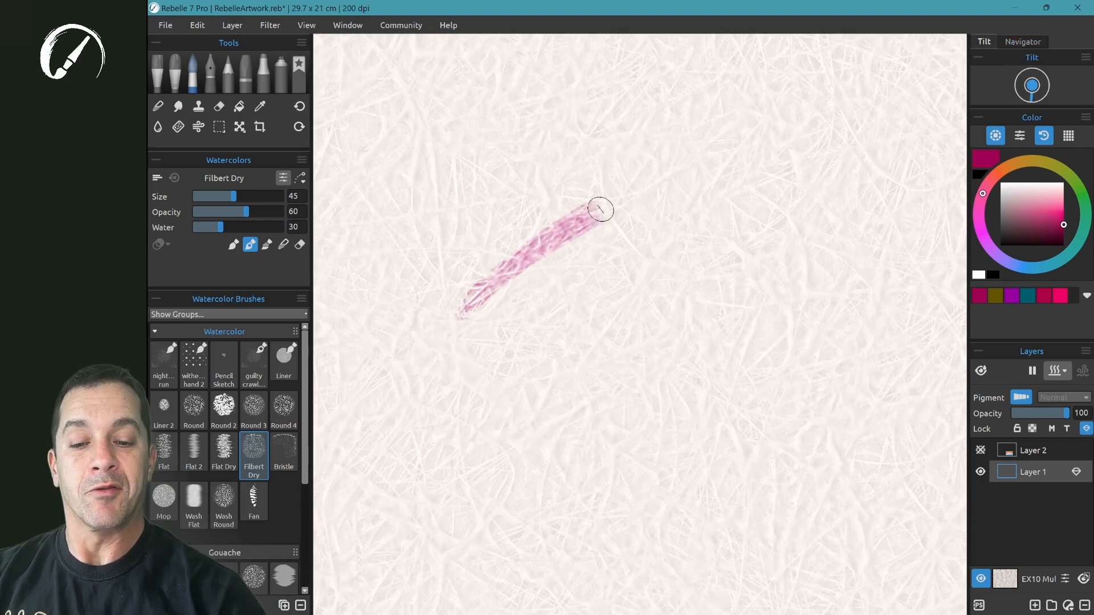
- Paint a dense pink Filbert Dry patch on the Mulberry paper and inspect its texture up close
mouse_move(600, 210)
mouse_down()
mouse_move(511, 294)
mouse_move(476, 355)
mouse_move(651, 226)
mouse_move(670, 242)
mouse_move(568, 353)
mouse_move(555, 410)
mouse_move(675, 381)
mouse_move(621, 478)
mouse_up()
mouse_move(496, 308)
mouse_down()
mouse_move(521, 183)
mouse_move(652, 375)
mouse_up()
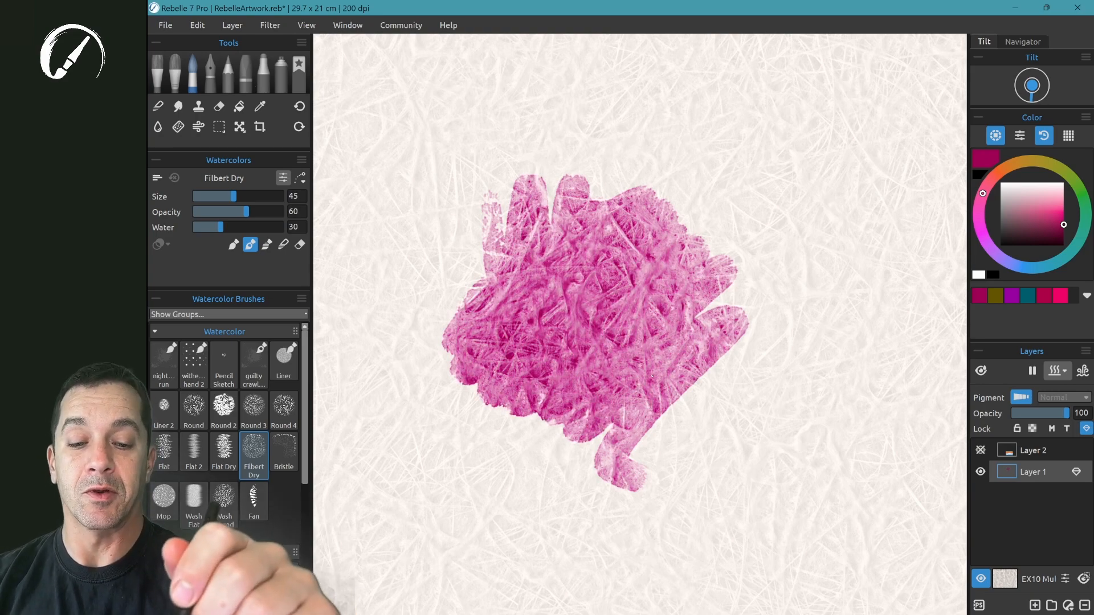
scroll(652, 375, up, 1)
scroll(652, 376, up, 3)
scroll(652, 375, down, 2)
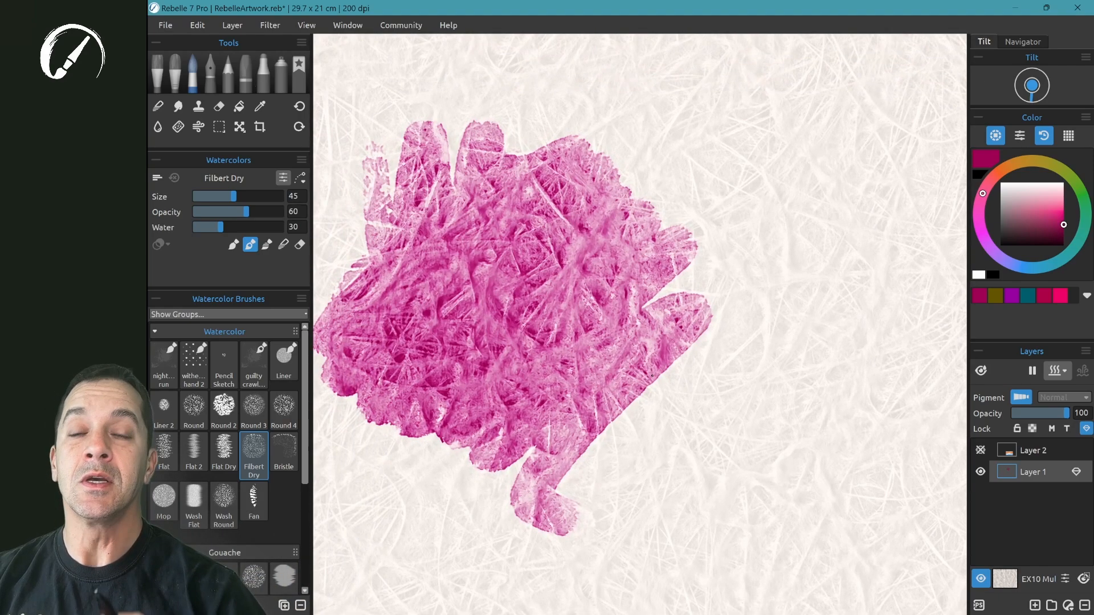
scroll(652, 376, down, 3)
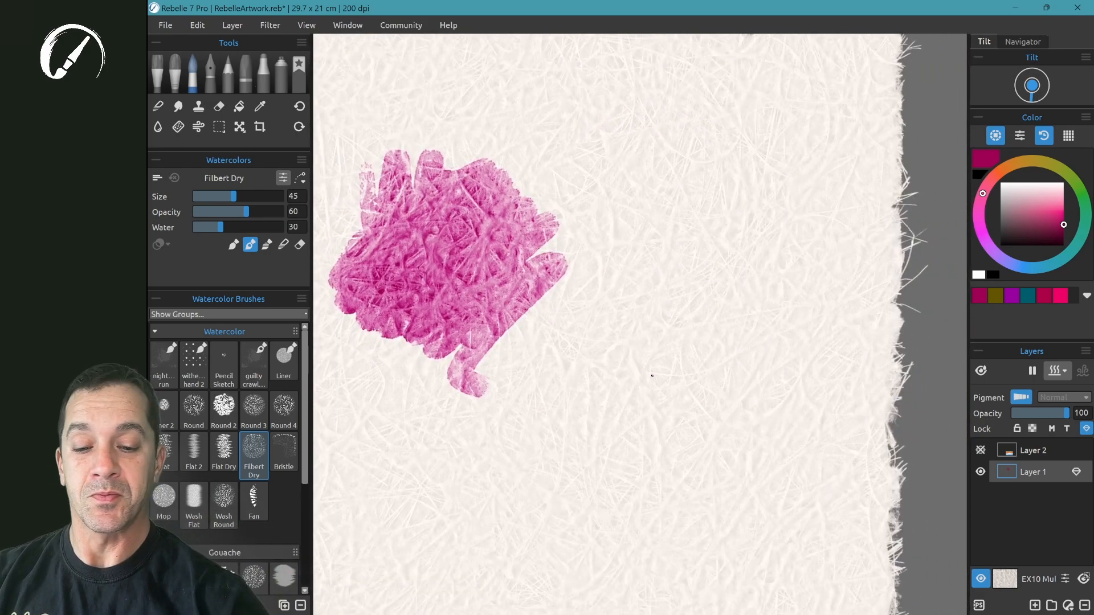
- Change the canvas texture to EX12 Coconut, keeping the texture scale at 100%
click(1004, 579)
click(417, 372)
click(816, 465)
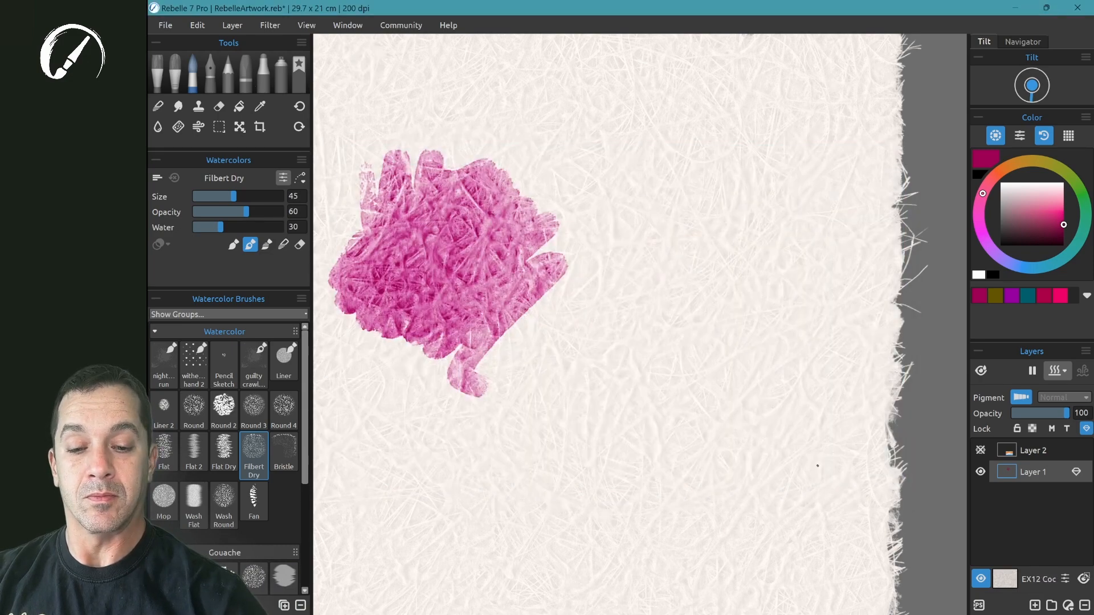
- Paint a second pink Filbert Dry patch on the Coconut paper beside the first one and compare both patches
scroll(818, 465, up, 5)
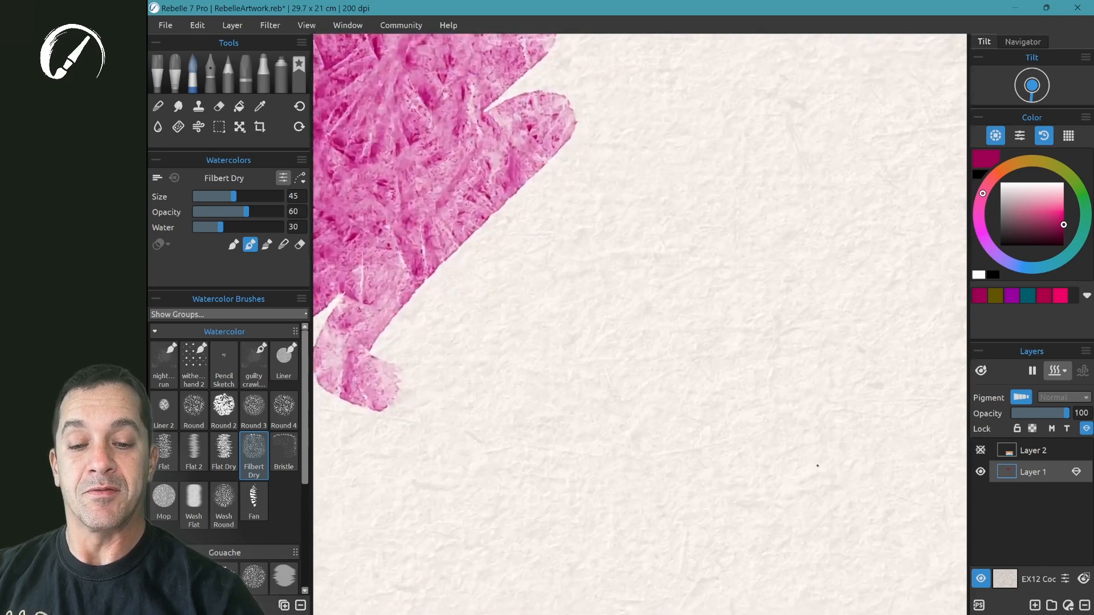
mouse_move(441, 364)
mouse_down()
mouse_move(496, 281)
mouse_move(645, 161)
mouse_move(612, 290)
mouse_move(691, 289)
mouse_move(732, 399)
mouse_move(741, 490)
mouse_up()
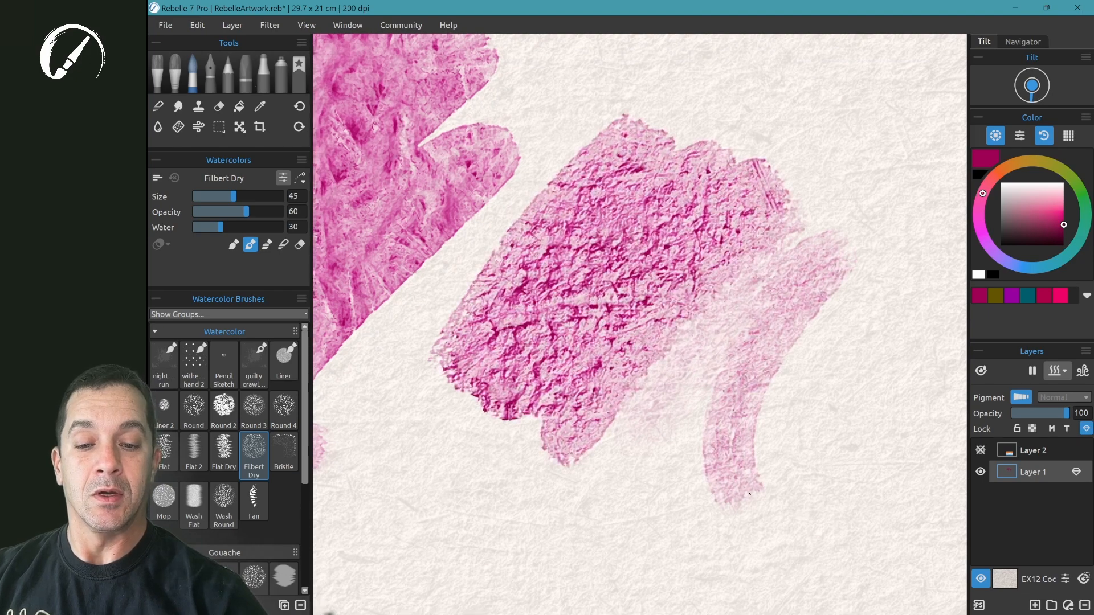
scroll(749, 494, down, 2)
scroll(750, 494, down, 1)
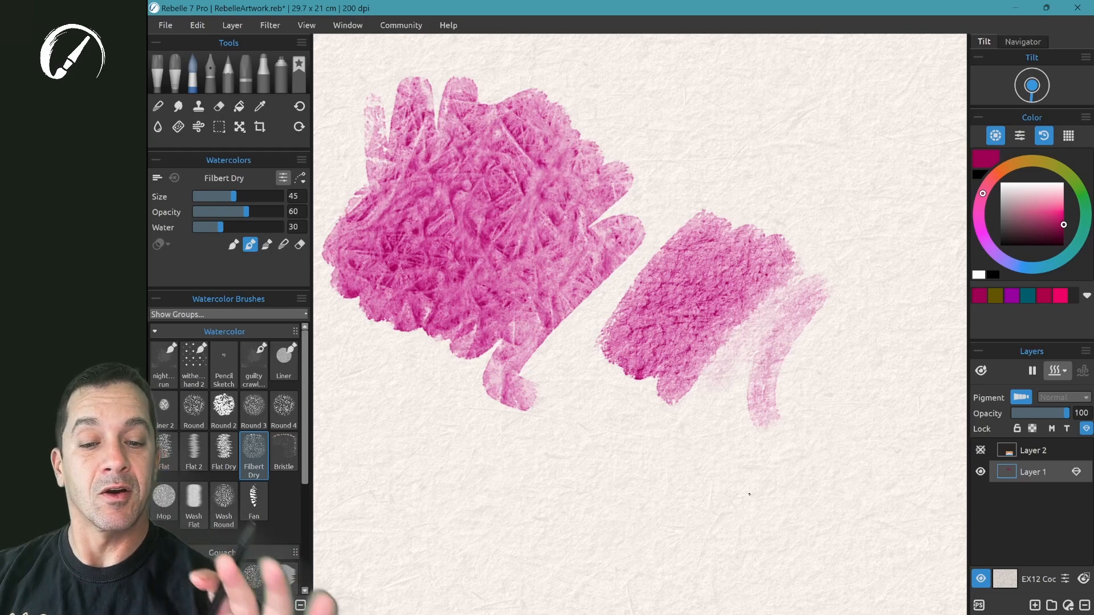
- Change the canvas texture to EX24 Litho and paint an orange Filbert Dry patch below the pink ones
click(1005, 579)
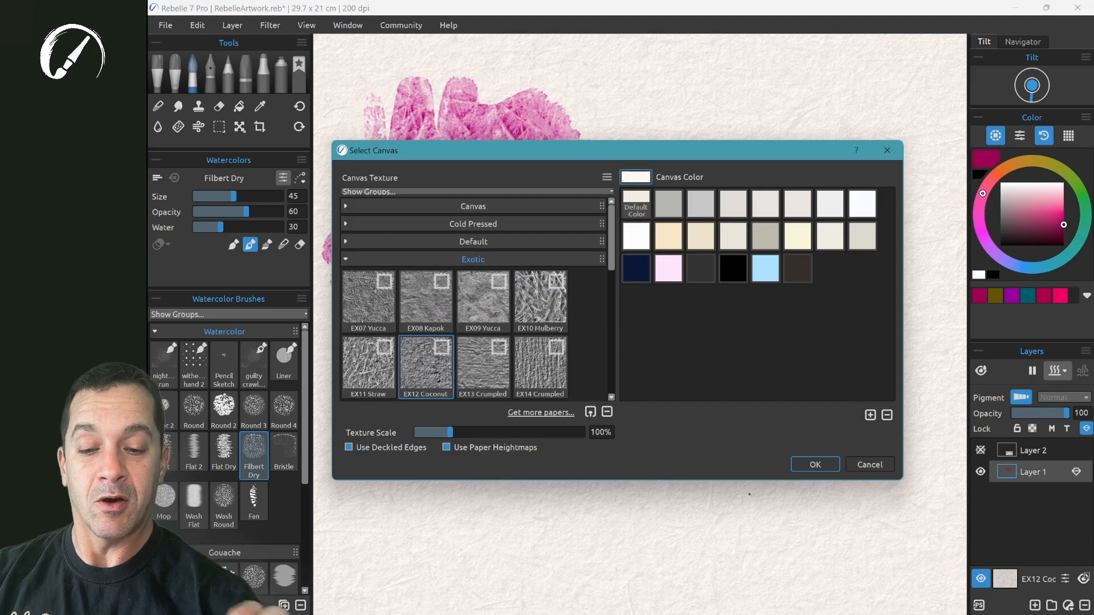
click(473, 260)
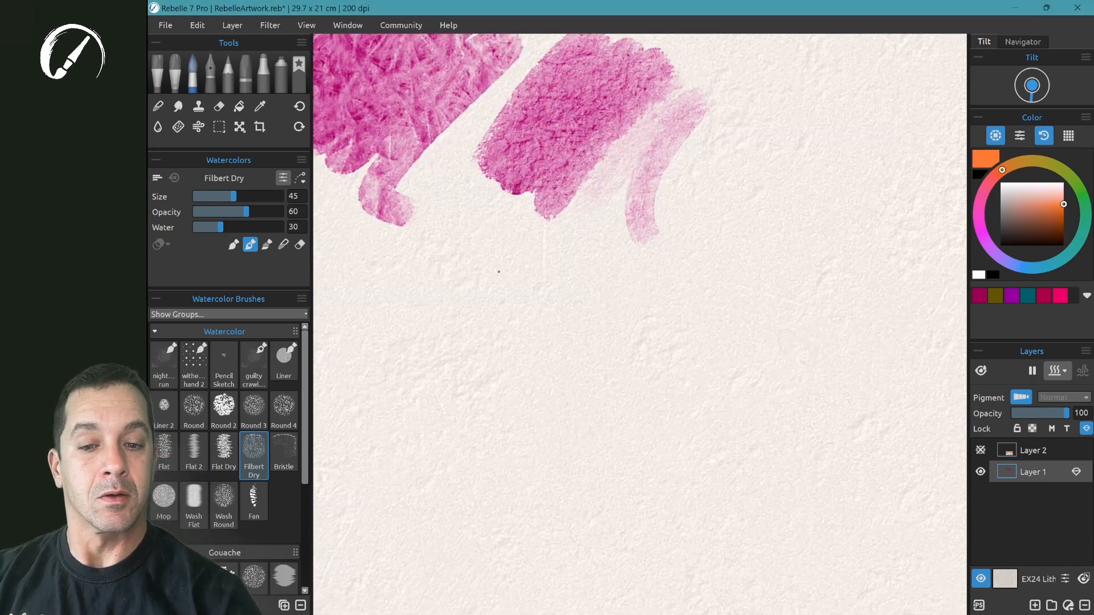
mouse_move(389, 319)
mouse_down()
mouse_move(513, 240)
mouse_move(420, 342)
mouse_move(549, 277)
mouse_move(611, 285)
mouse_move(601, 433)
mouse_up()
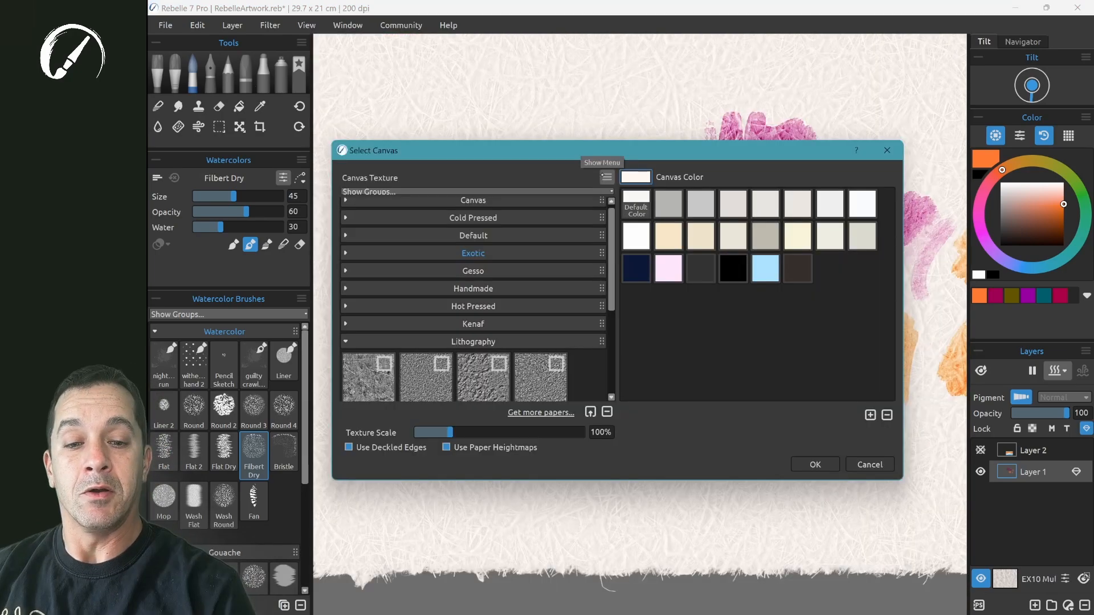
- Add a new canvas texture group named My Canvases
click(607, 178)
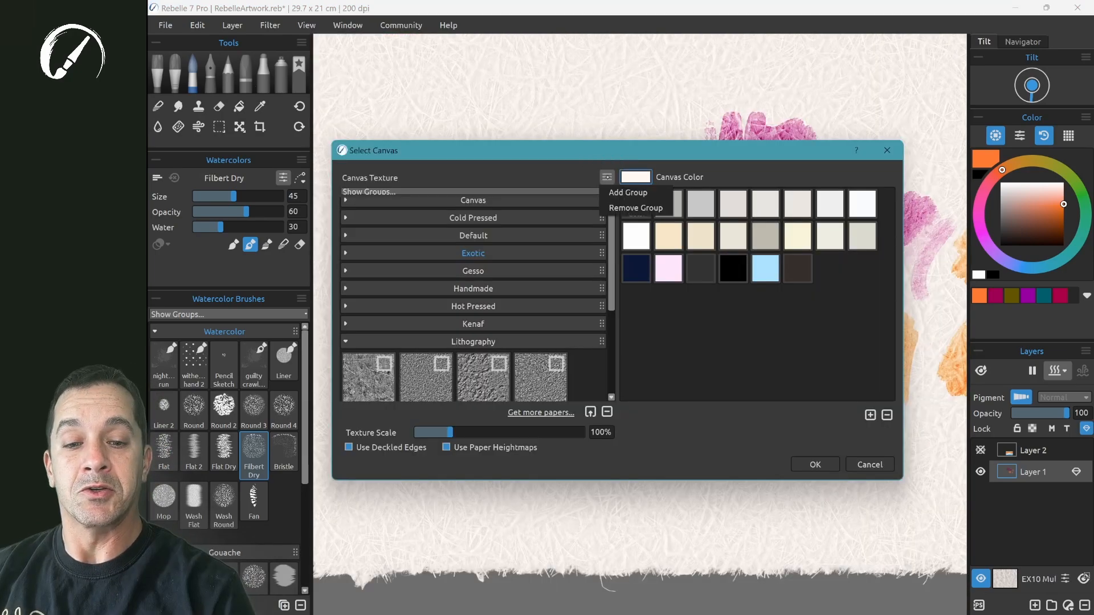
click(607, 177)
click(607, 177)
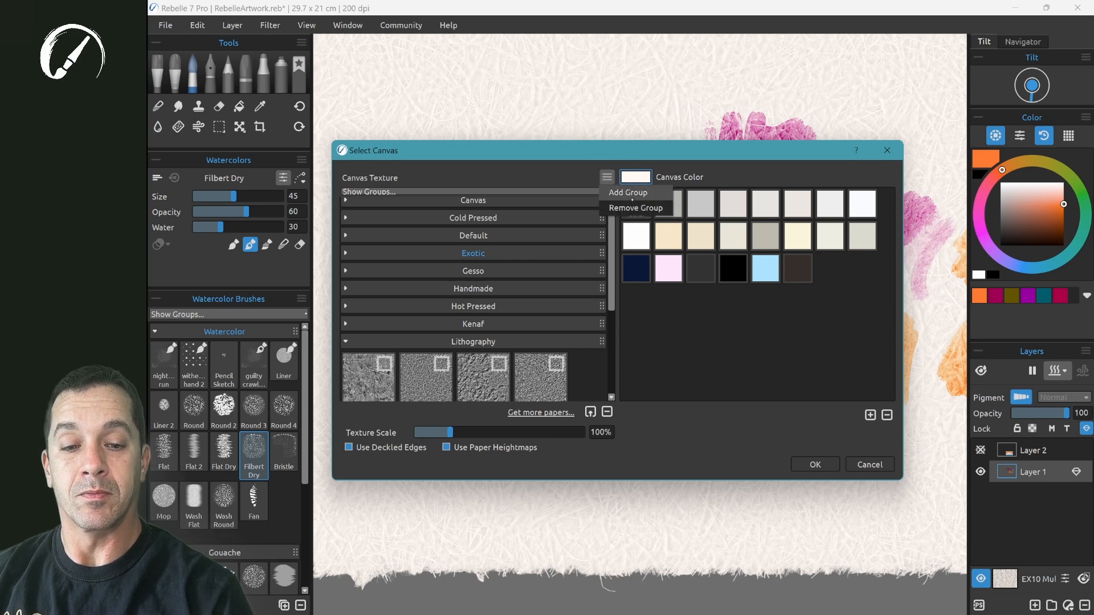
click(628, 193)
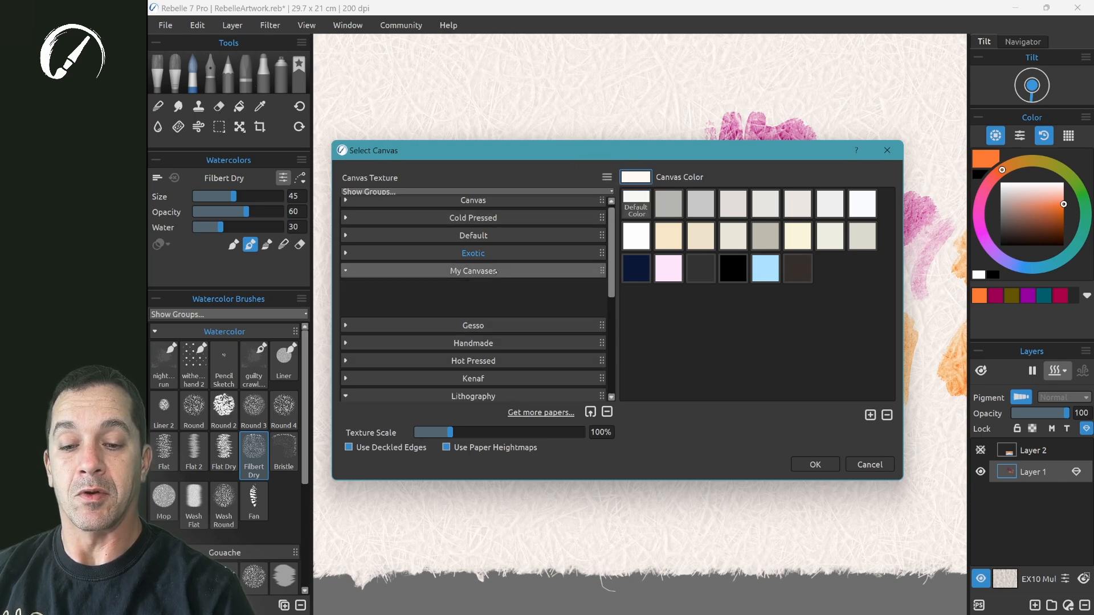
click(530, 270)
click(537, 272)
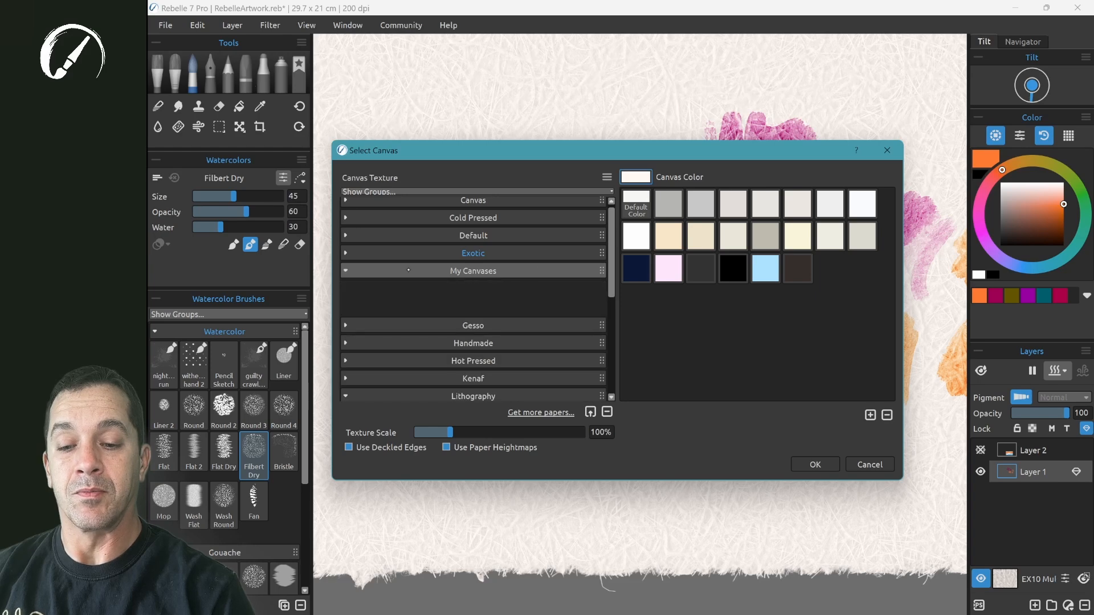
- Move the EX34 Gesso Medium and EX33 Gesso Fine textures from the Gesso group into My Canvases
click(535, 324)
drag(543, 369, 508, 274)
drag(486, 396, 477, 302)
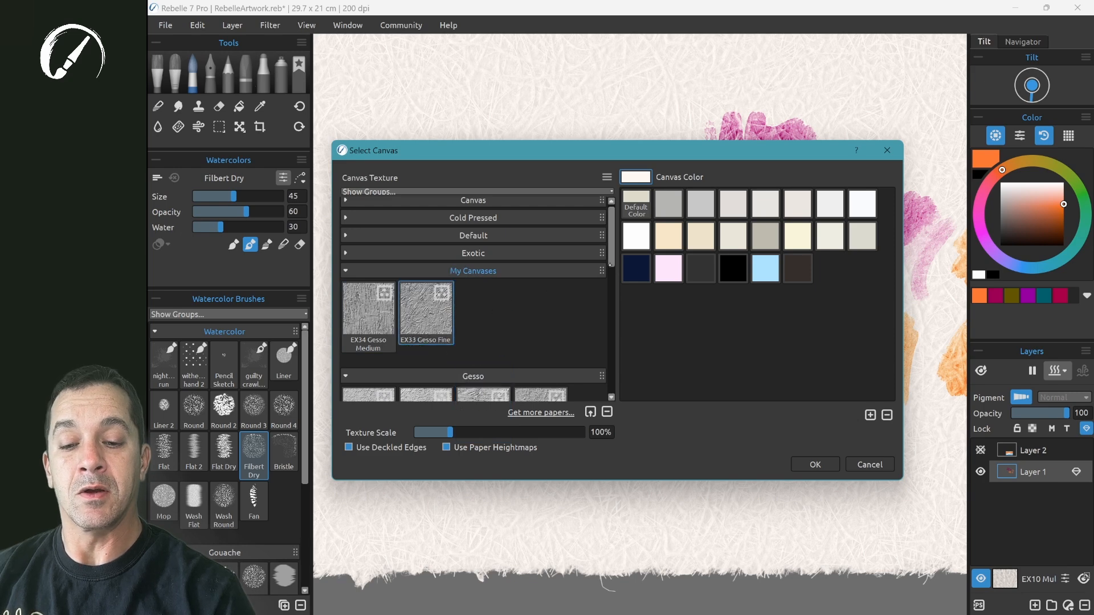
- Reorder the canvas texture groups so that My Canvases comes first, above the Canvas group
drag(610, 256, 610, 272)
drag(602, 221, 598, 207)
scroll(597, 208, up, 2)
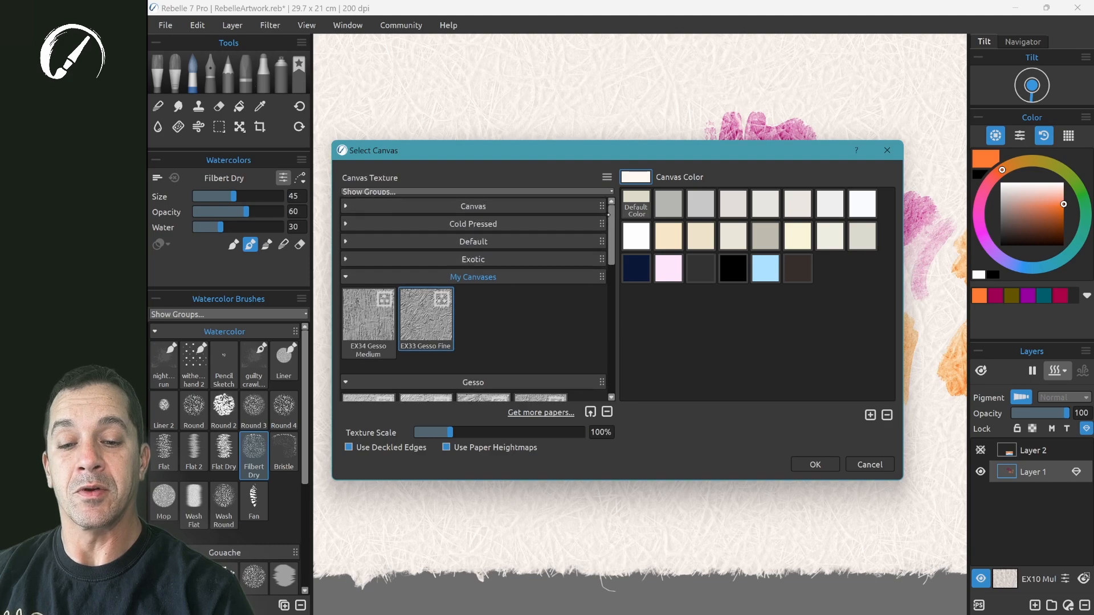
drag(592, 279, 587, 206)
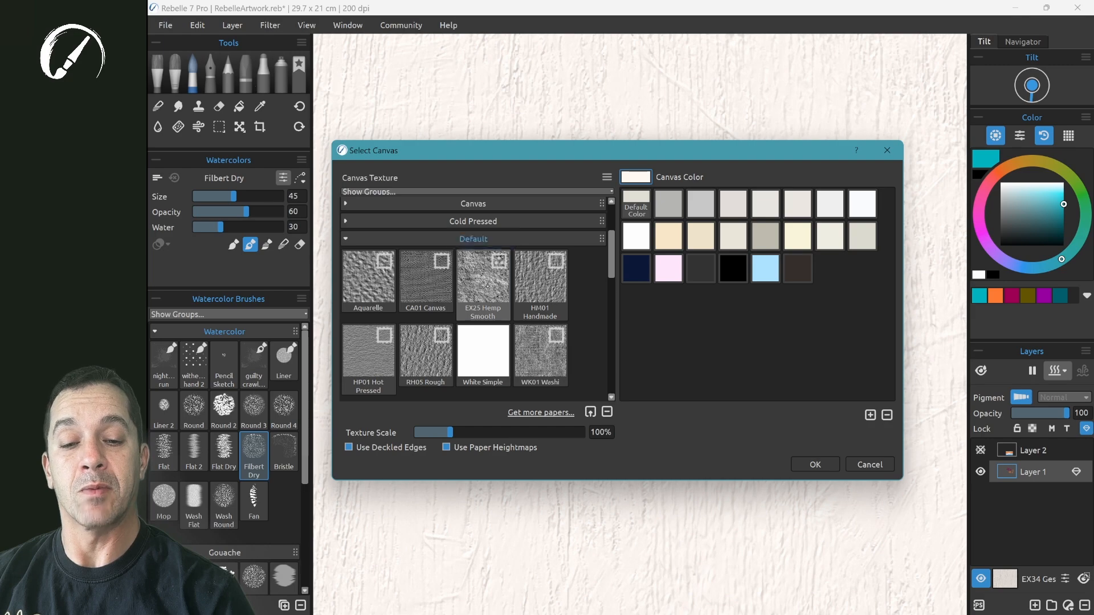
- Change the canvas texture to EX25 Hemp Smooth and draw teal and dark gray HB Color pencil strokes on it
click(483, 279)
click(814, 465)
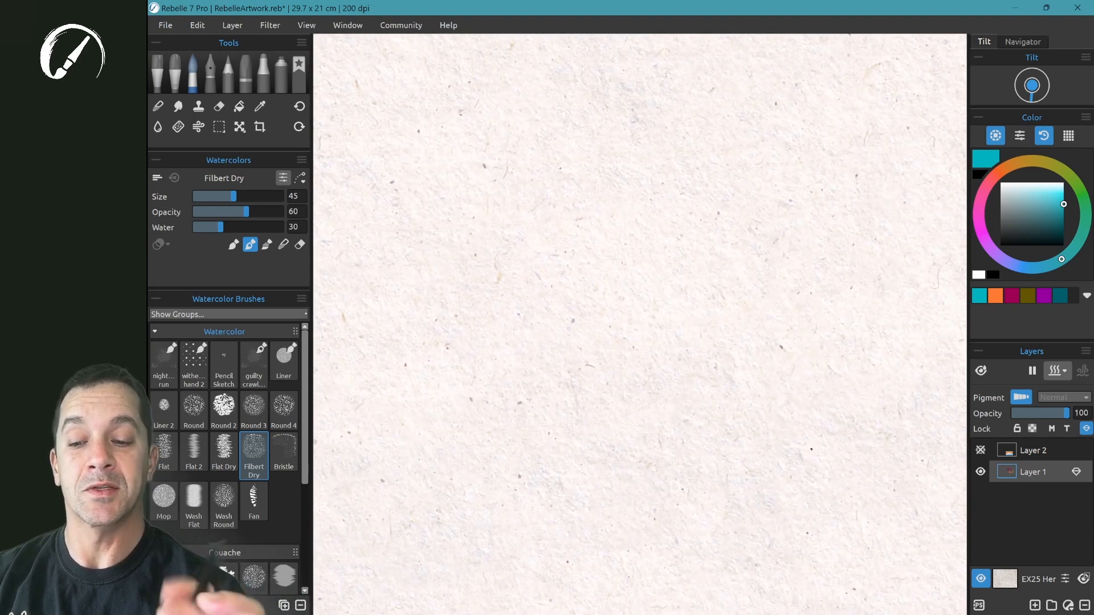
key(p)
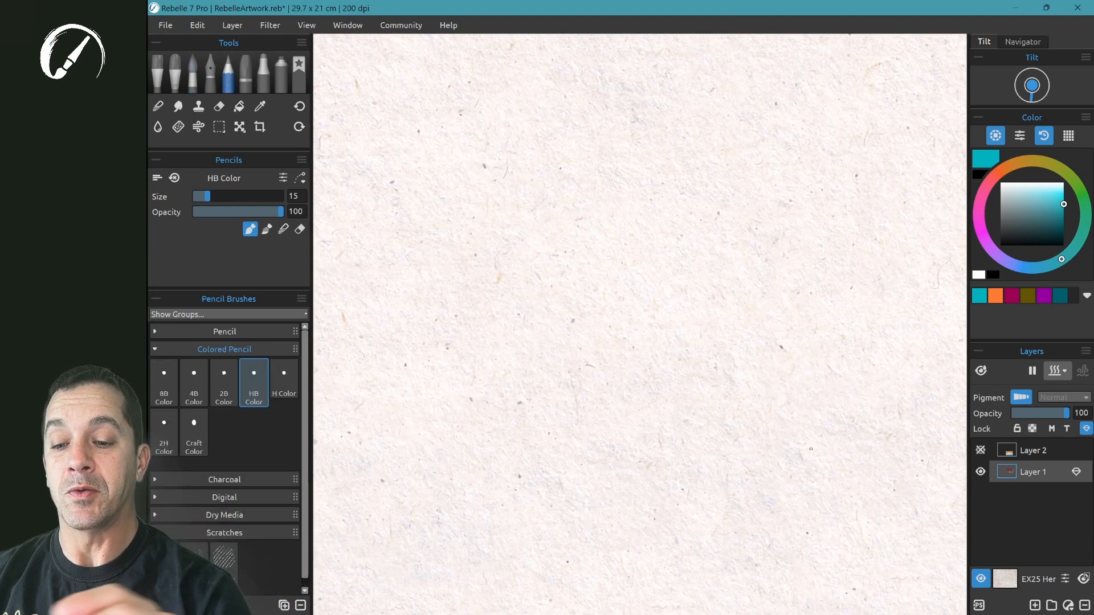
mouse_move(546, 223)
mouse_down()
mouse_move(505, 280)
mouse_move(546, 370)
mouse_up()
mouse_move(573, 290)
mouse_down()
mouse_move(632, 250)
mouse_move(654, 273)
mouse_move(619, 416)
mouse_up()
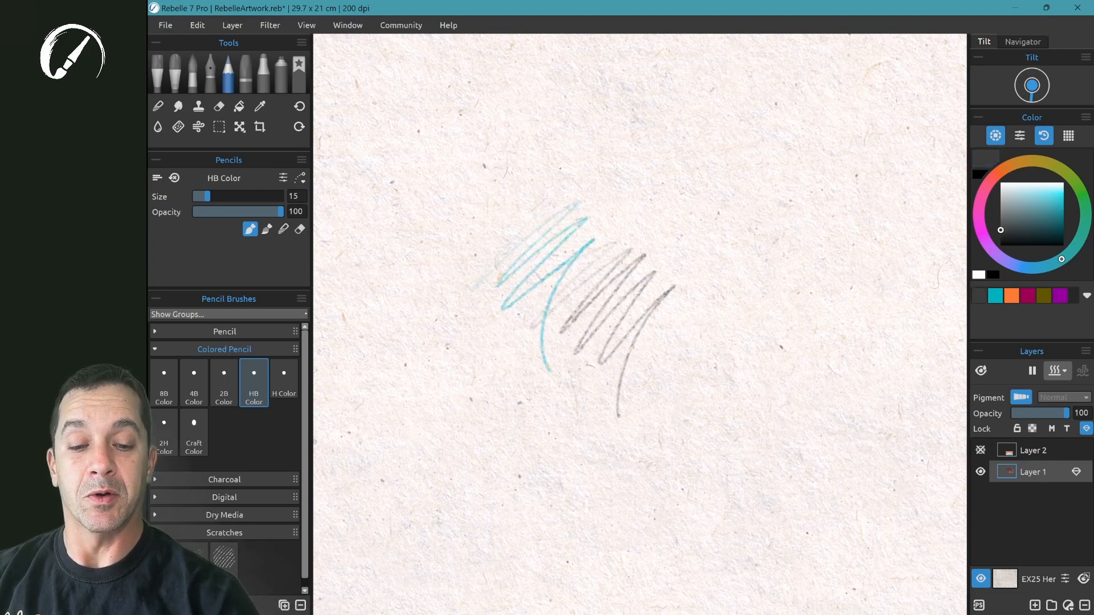
- Shade a denser dark gray pencil area beside the existing strokes using the HB Color pencil
scroll(619, 416, up, 5)
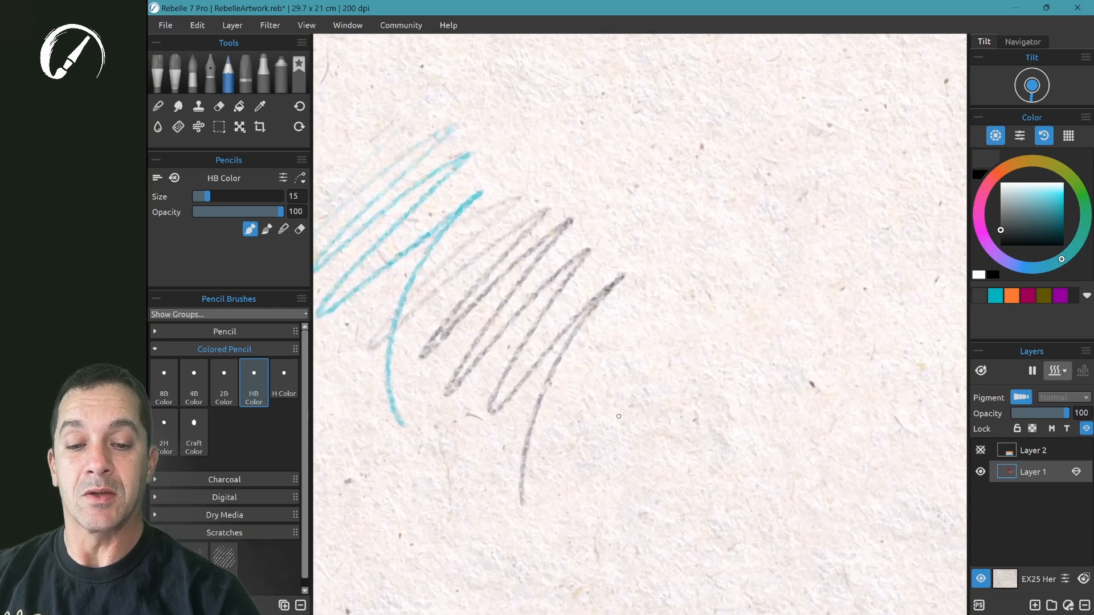
mouse_move(577, 245)
mouse_down()
mouse_move(708, 173)
mouse_move(641, 231)
mouse_move(615, 277)
mouse_move(634, 319)
mouse_move(679, 320)
mouse_move(673, 353)
mouse_up()
mouse_move(583, 252)
mouse_down()
mouse_move(644, 188)
mouse_move(677, 210)
mouse_move(781, 363)
mouse_up()
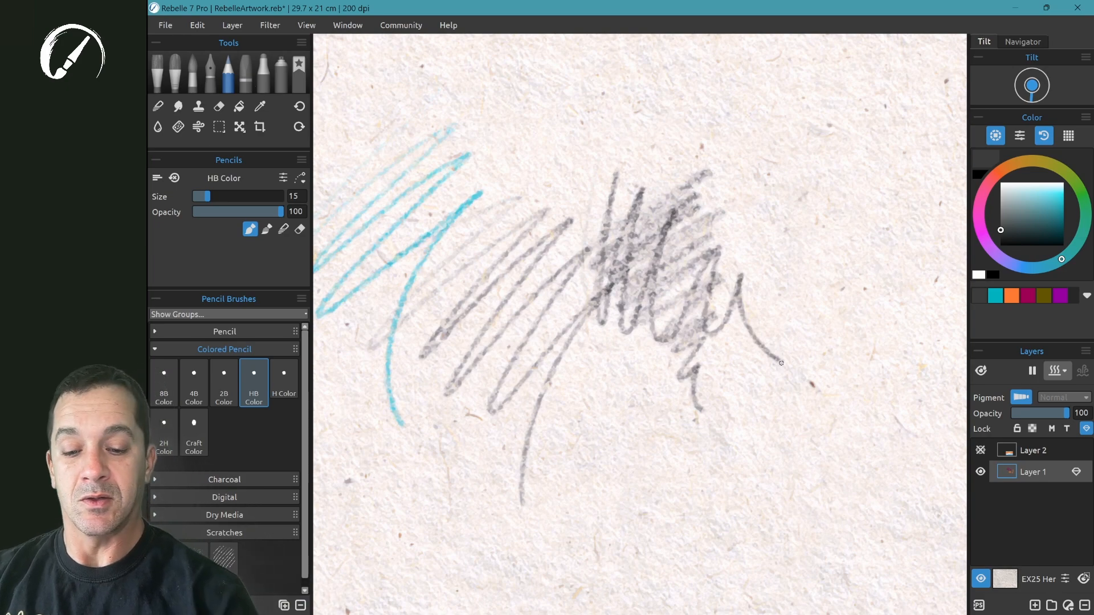
- Set the canvas color to dark gray, keeping the EX25 Hemp Smooth texture
click(1005, 579)
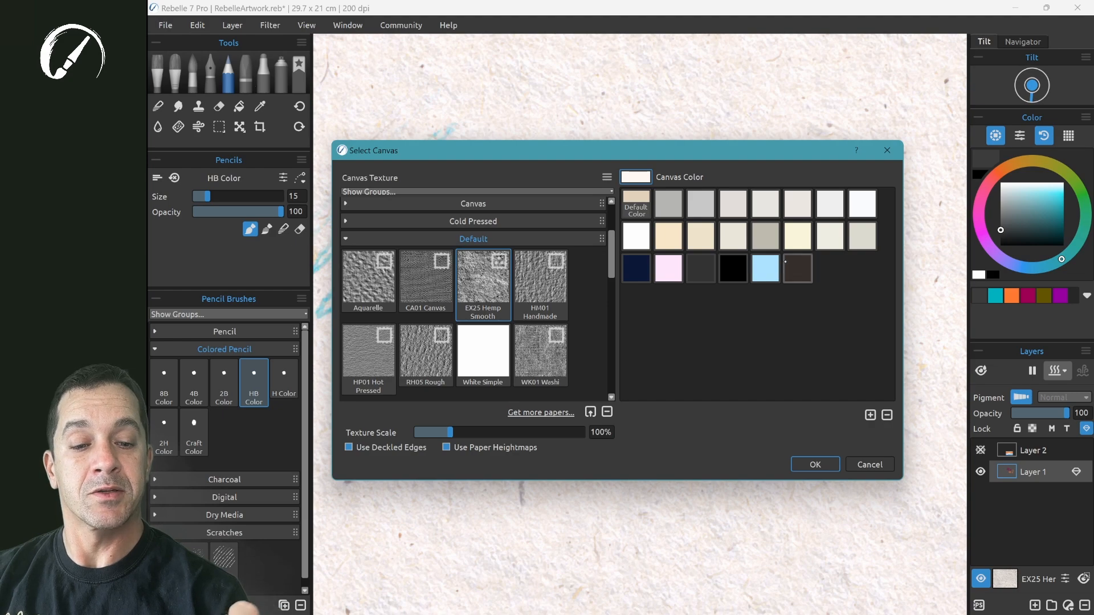
click(768, 269)
click(702, 269)
click(810, 462)
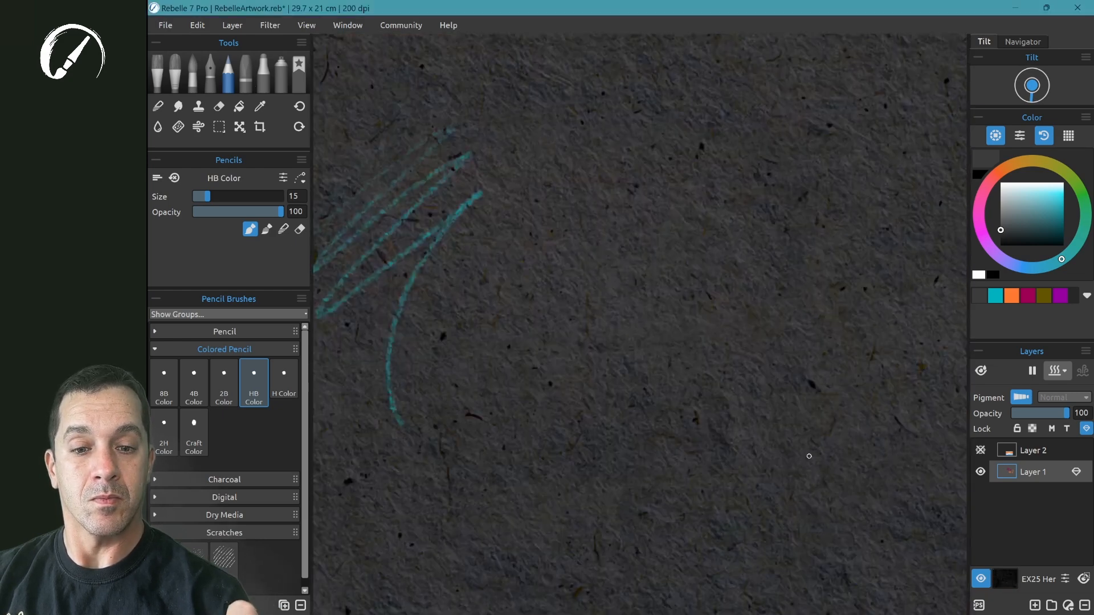
- Try darker teal HB Color pencil strokes on the dark canvas and inspect their grain up close
mouse_move(511, 242)
mouse_down()
mouse_move(577, 224)
mouse_move(489, 339)
mouse_move(495, 361)
mouse_move(582, 295)
mouse_move(621, 286)
mouse_move(566, 369)
mouse_move(563, 422)
mouse_move(597, 458)
mouse_up()
scroll(607, 425, up, 3)
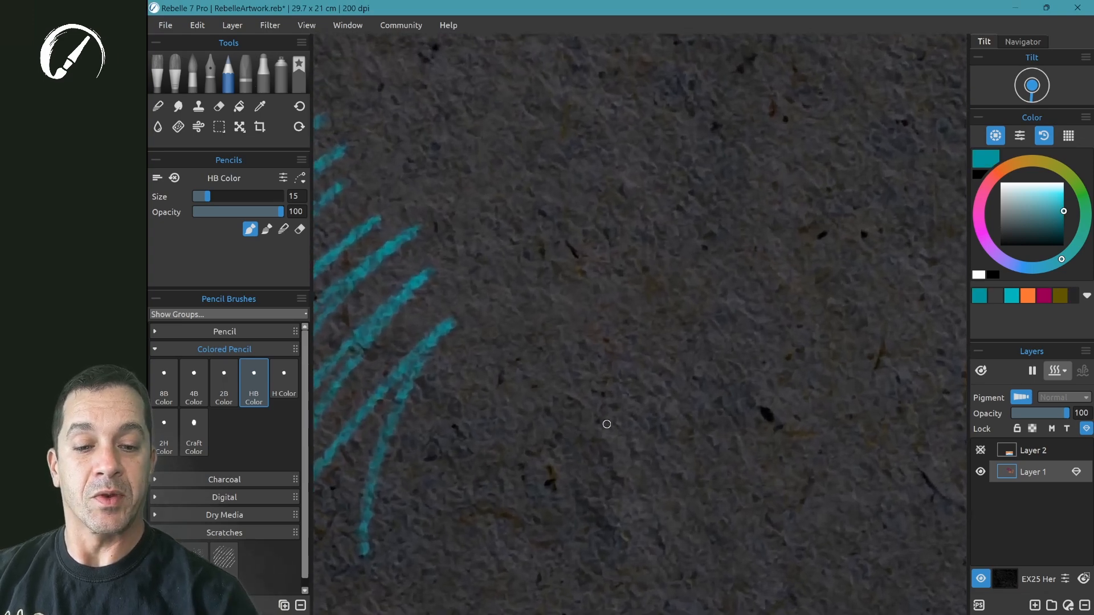
scroll(607, 425, down, 1)
scroll(607, 425, down, 2)
scroll(606, 424, down, 2)
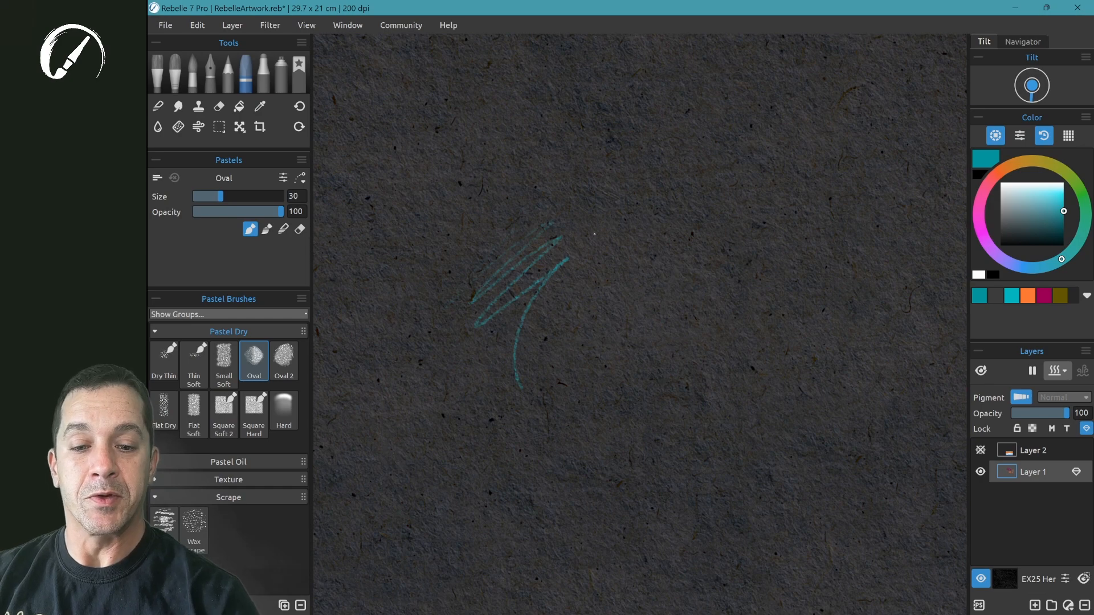
- Paint a dense teal patch beside the pencil lines with the size 30 Oval dry pastel, extending it with a solid, heavily applied area
mouse_move(651, 217)
mouse_down()
mouse_move(681, 278)
mouse_move(623, 346)
mouse_move(720, 271)
mouse_move(712, 311)
mouse_move(735, 294)
mouse_move(716, 324)
mouse_move(750, 309)
mouse_move(726, 361)
mouse_up()
mouse_move(589, 273)
mouse_down()
mouse_move(638, 385)
mouse_move(647, 458)
mouse_up()
scroll(647, 459, up, 4)
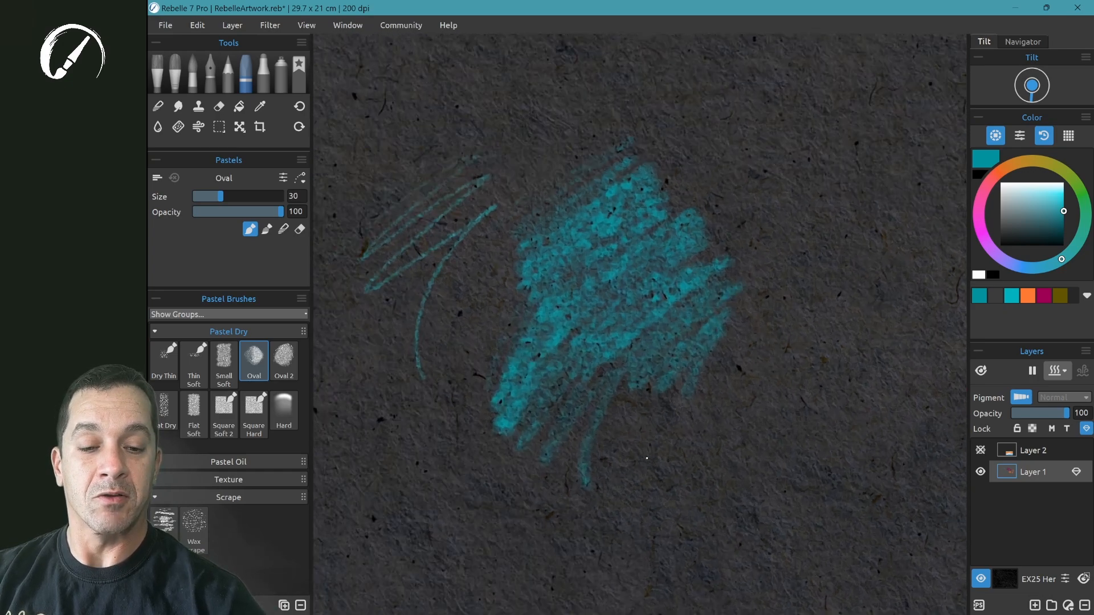
scroll(647, 458, down, 4)
scroll(647, 458, down, 1)
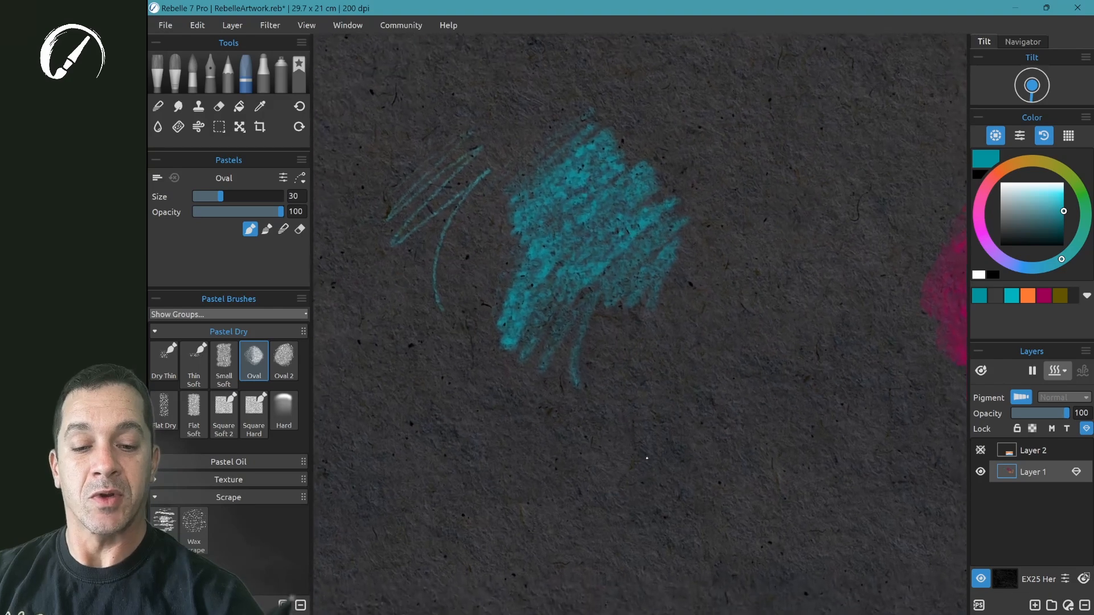
mouse_move(591, 331)
mouse_down()
mouse_move(729, 302)
mouse_move(677, 209)
mouse_move(686, 217)
mouse_move(729, 188)
mouse_up()
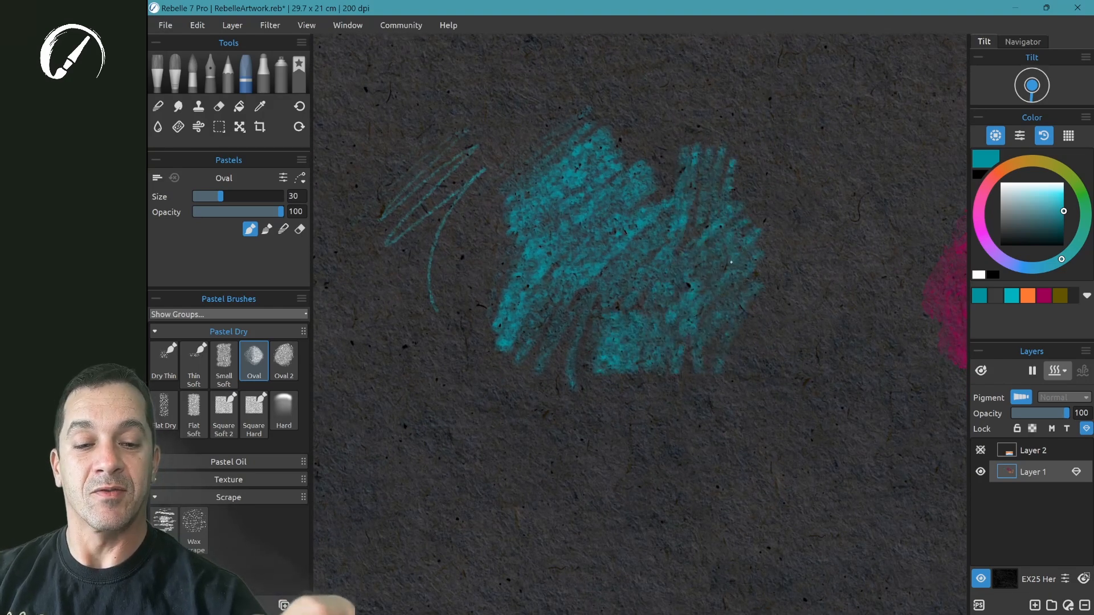
mouse_move(716, 305)
mouse_down()
mouse_move(737, 333)
mouse_move(754, 307)
mouse_up()
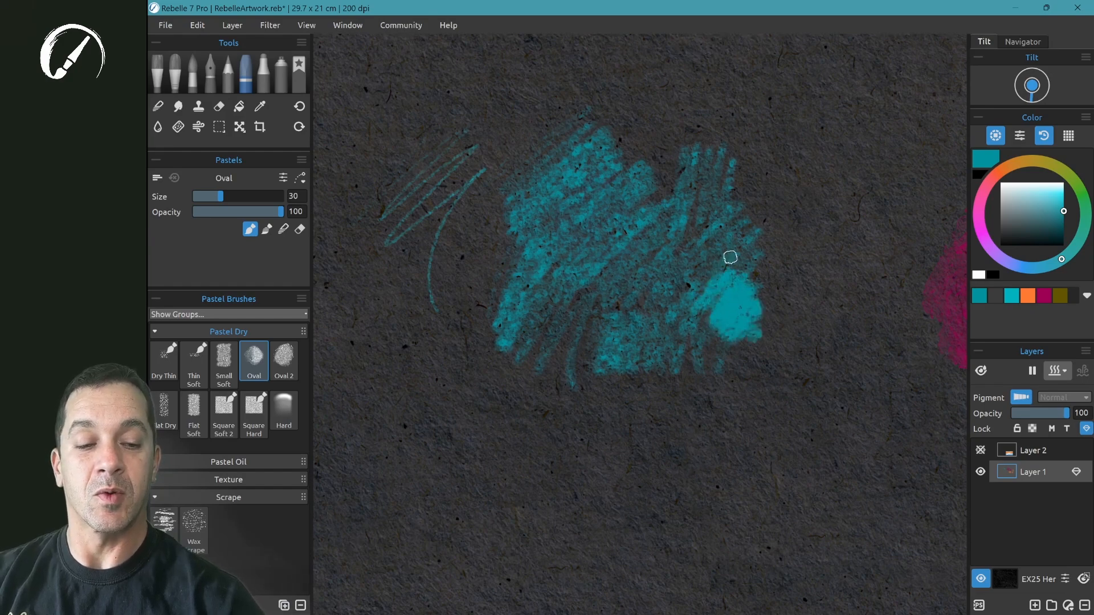
- Add magenta and tan Oval pastel strokes around the teal patch and inspect the paper grain up close
click(981, 206)
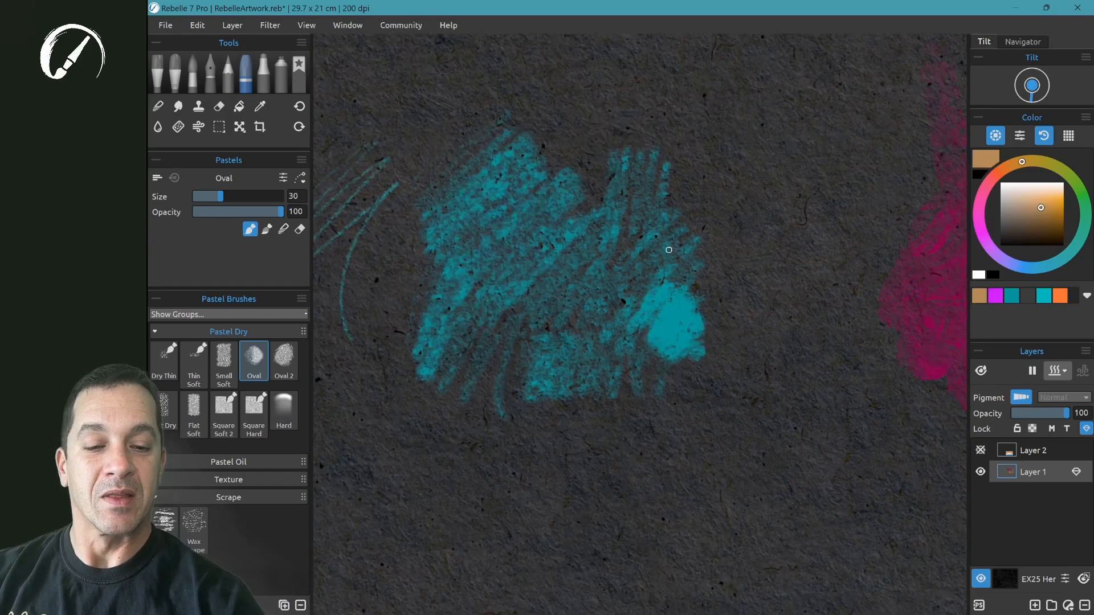
mouse_move(669, 248)
mouse_down()
mouse_move(785, 199)
mouse_move(673, 323)
mouse_move(689, 318)
mouse_move(680, 338)
mouse_move(757, 300)
mouse_move(696, 386)
mouse_move(699, 425)
mouse_up()
mouse_move(730, 216)
mouse_down()
mouse_move(751, 341)
mouse_move(772, 347)
mouse_up()
scroll(774, 356, up, 4)
scroll(774, 356, up, 1)
- Browse the available canvas texture groups and open the web page offering more papers
drag(612, 267, 613, 353)
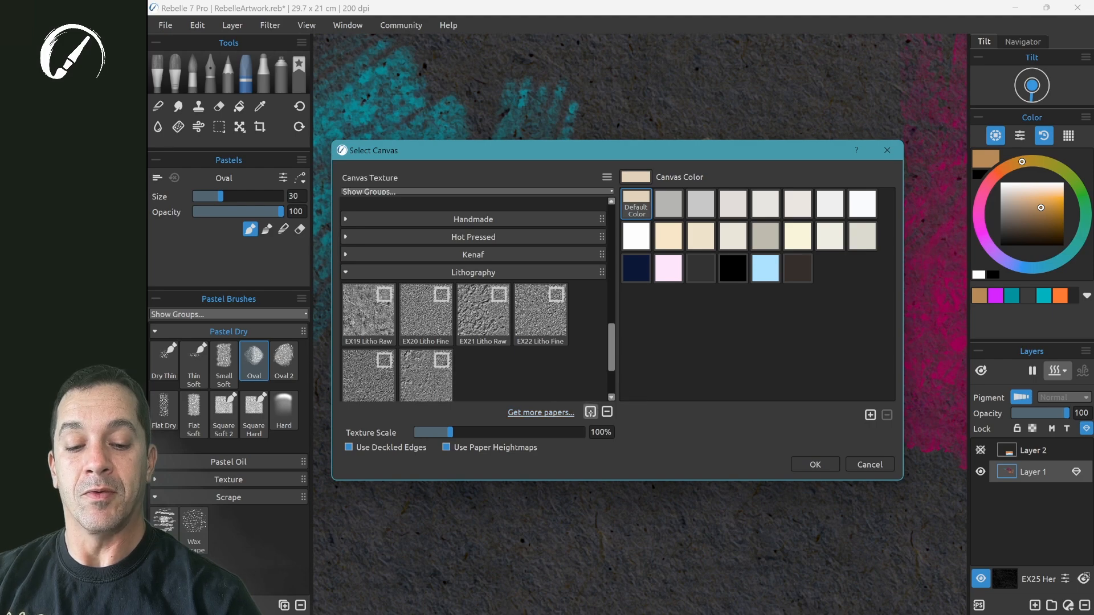
drag(611, 348, 608, 221)
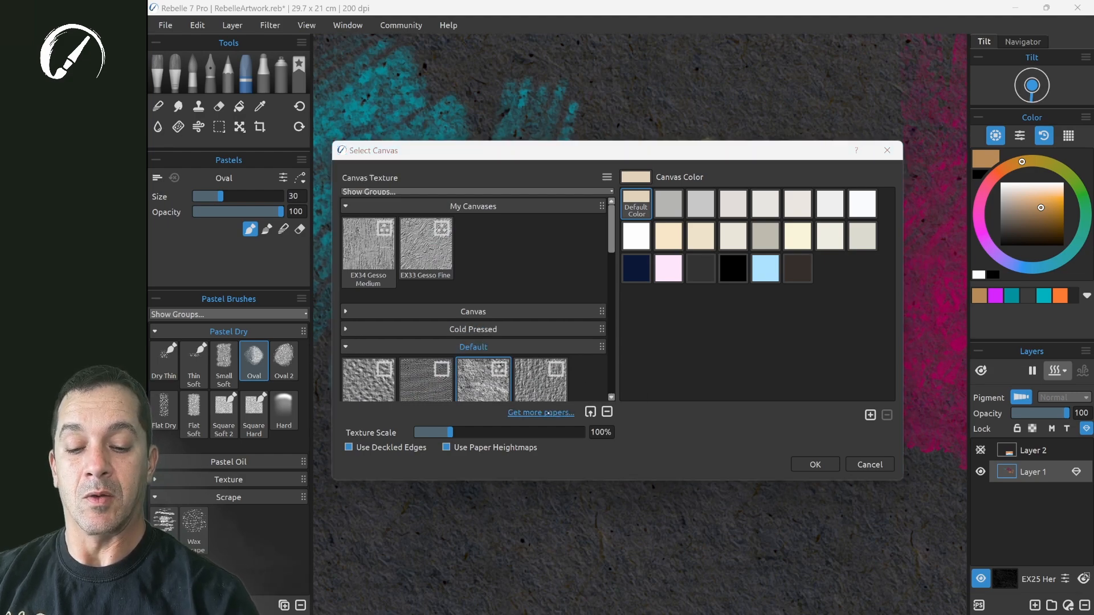
click(547, 413)
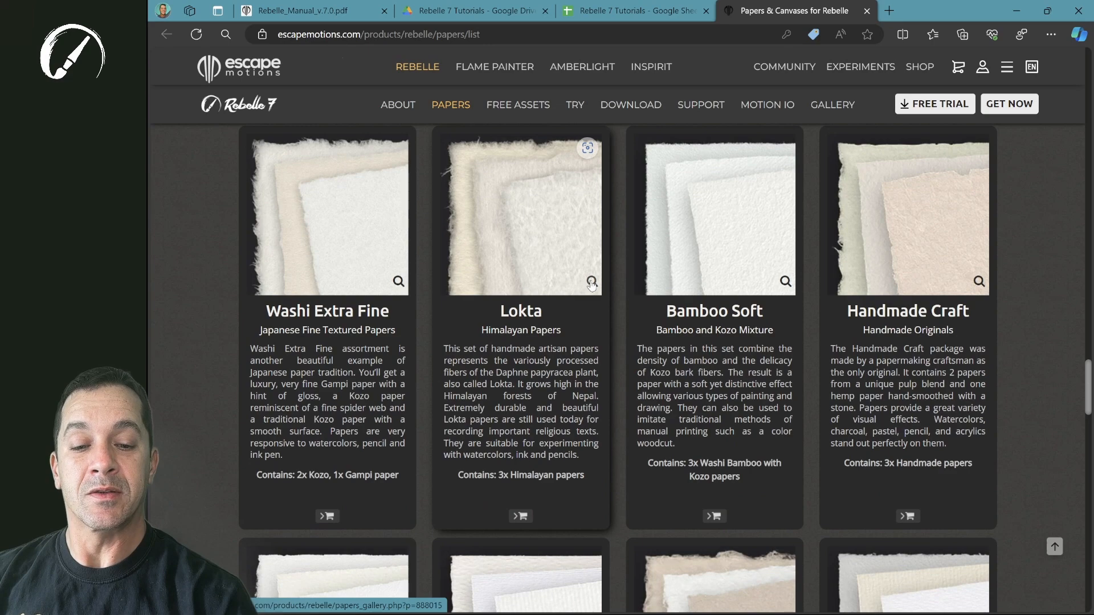
- Look through the Lokta paper samples for watercolor and ink pen on the Escape Motions papers page, including EX04 and EX05
click(591, 283)
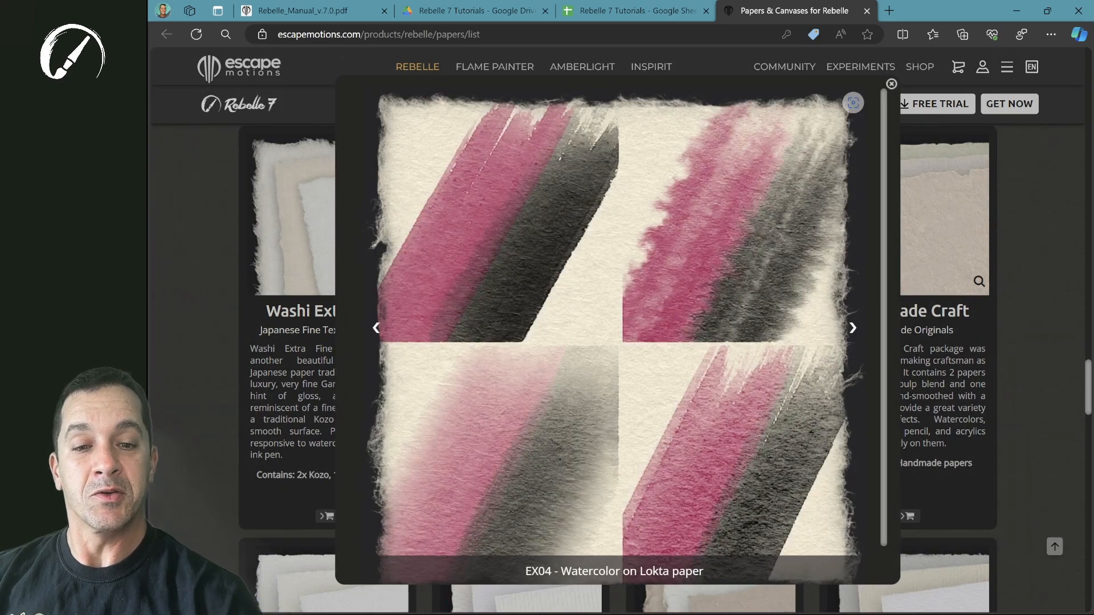
click(854, 330)
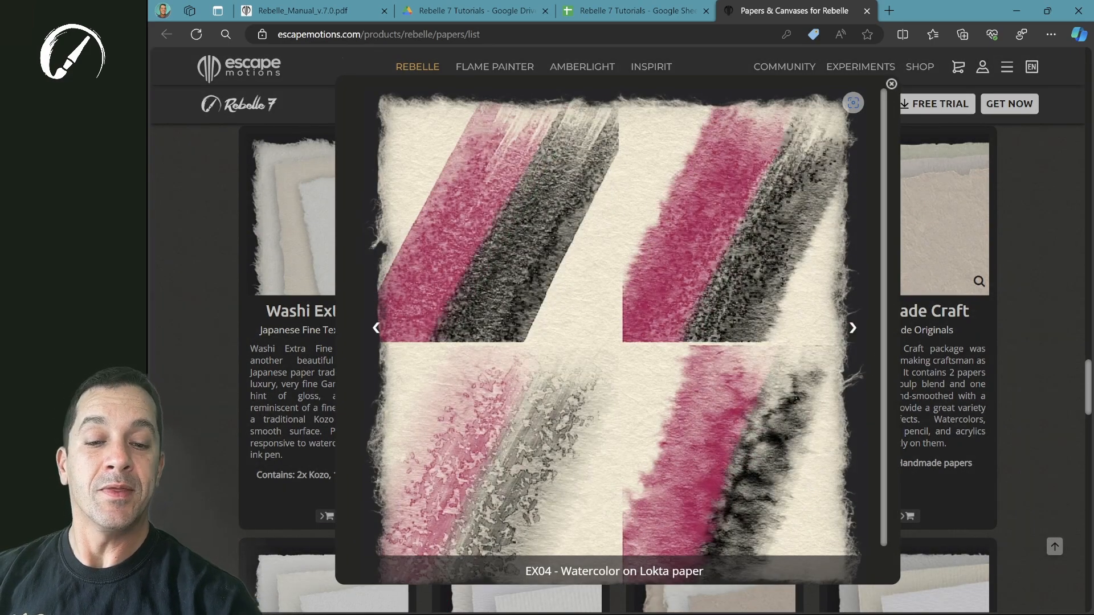
key(Right)
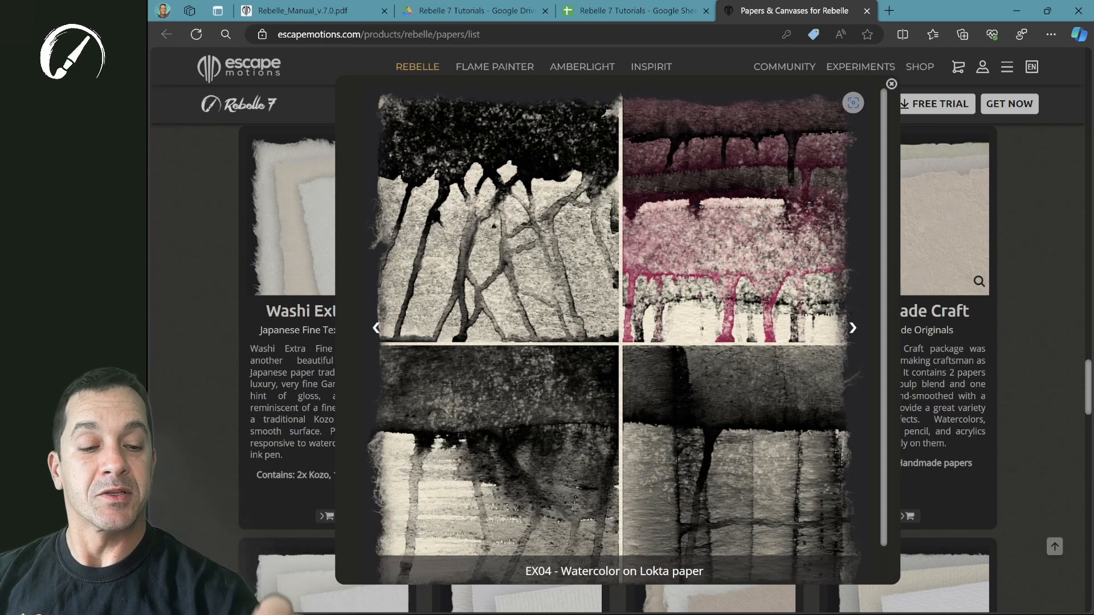
key(Right)
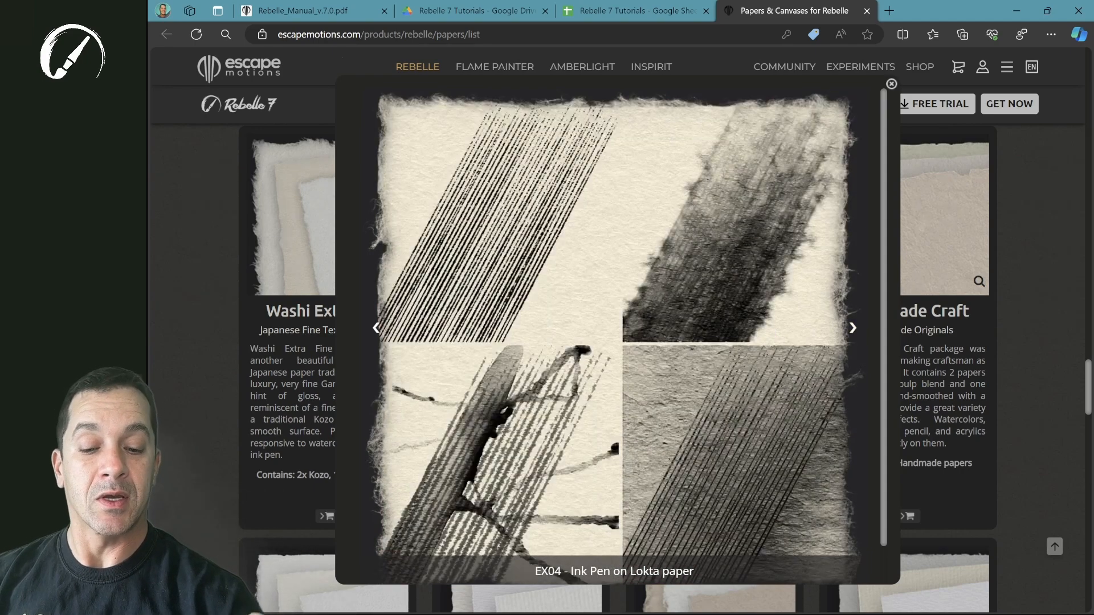
click(853, 330)
click(855, 330)
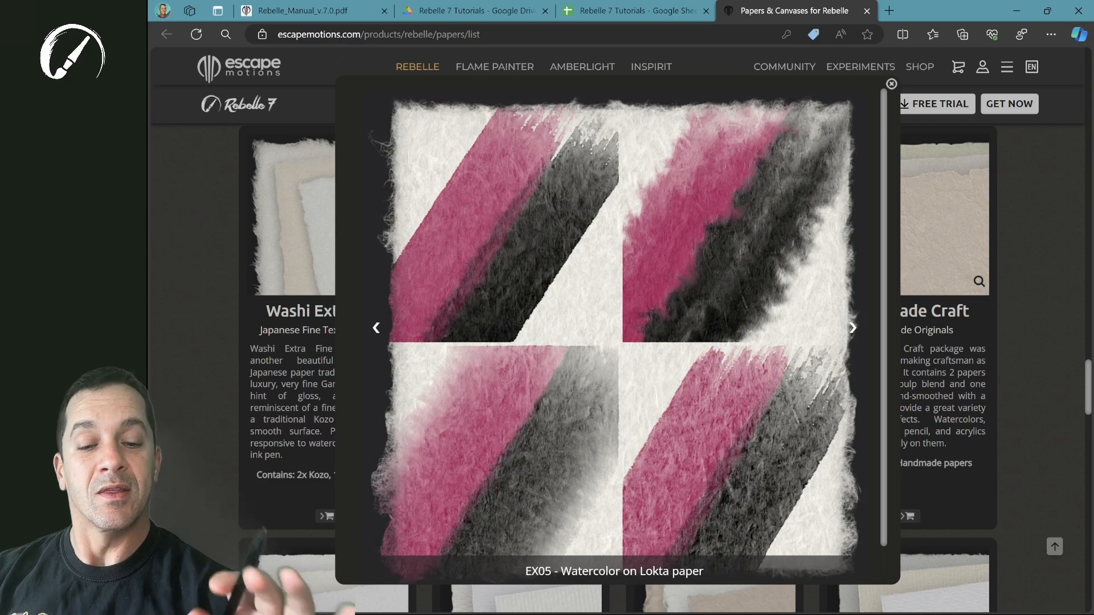
key(Escape)
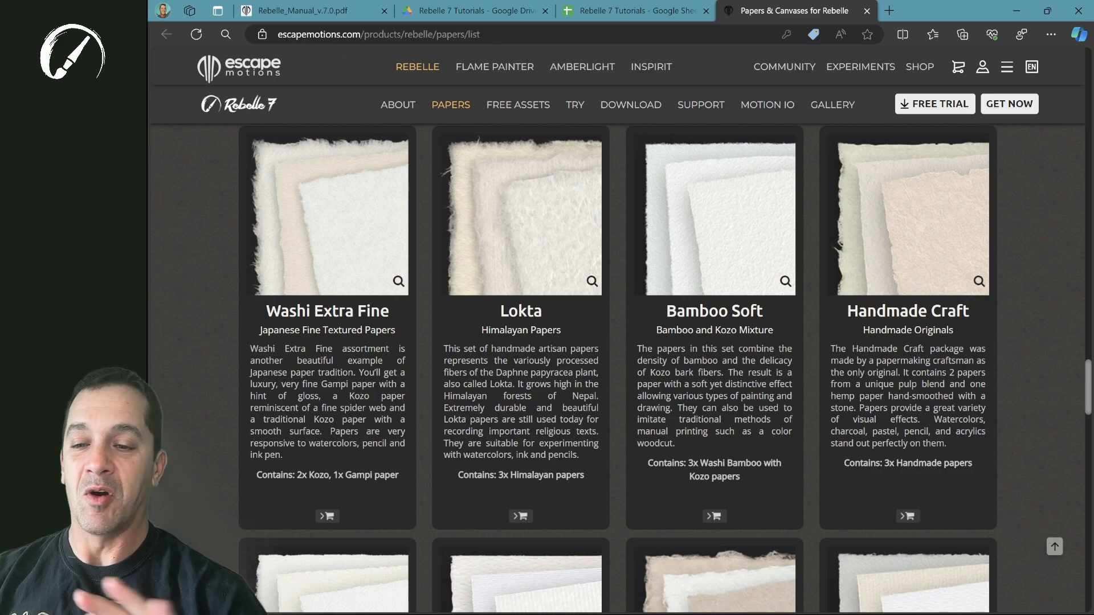
scroll(619, 370, down, 20)
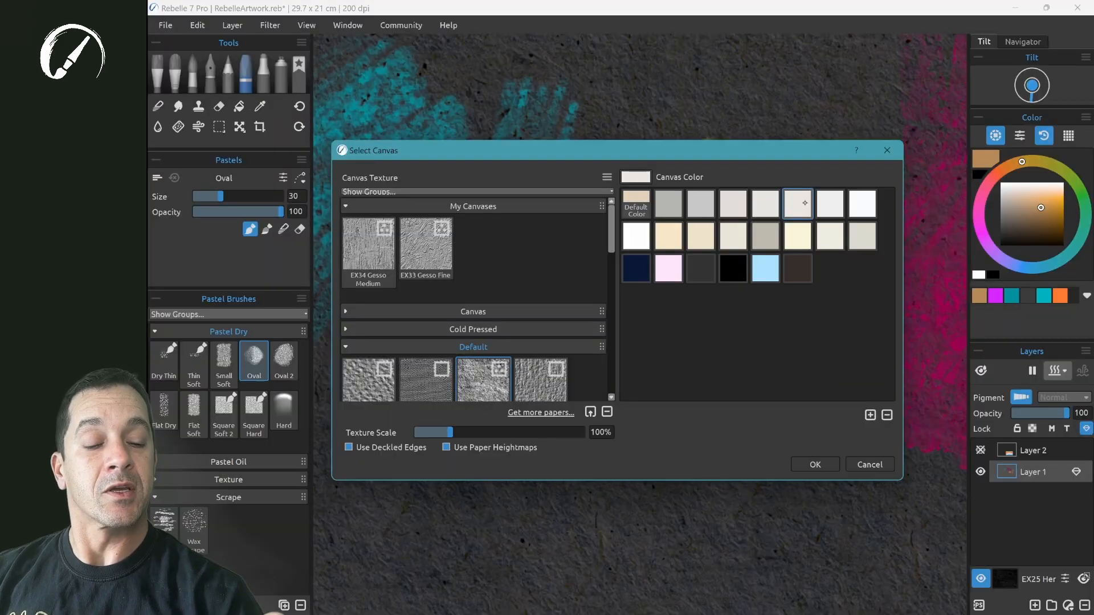
- Open the custom color selection for the canvas color
click(636, 177)
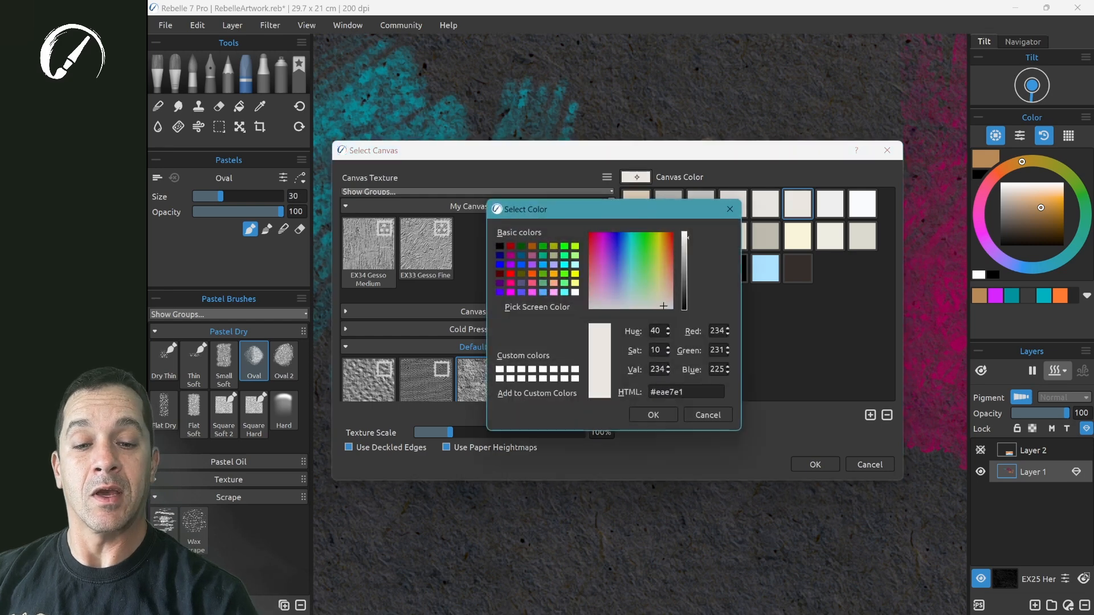